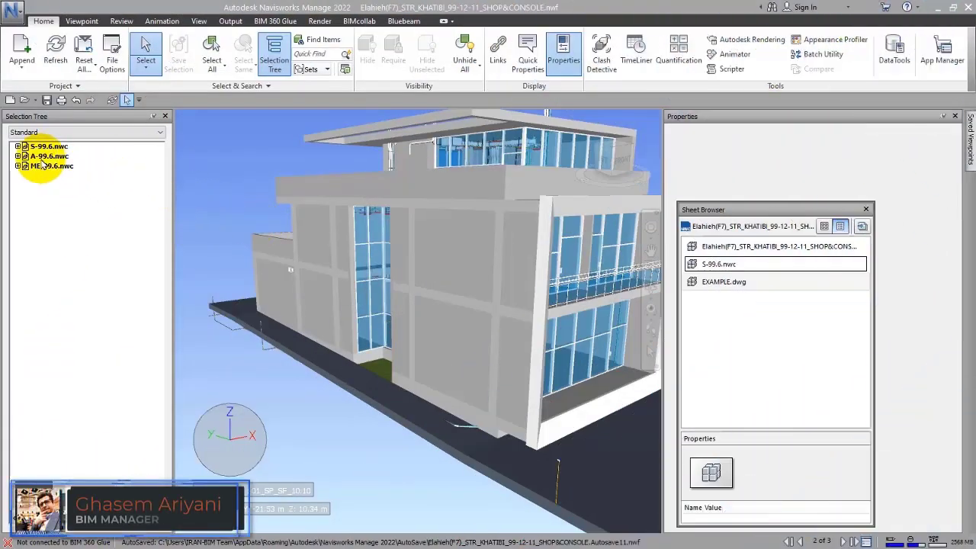
Expand S-99.6.nwc and its level 01_SP_FON1_-1.50, then select and deselect the Floors category
click(17, 147)
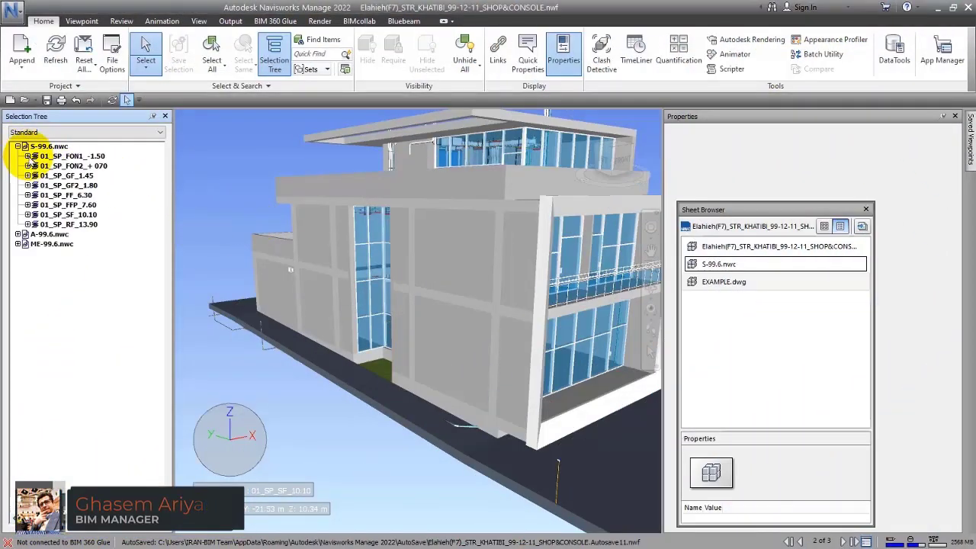
click(27, 156)
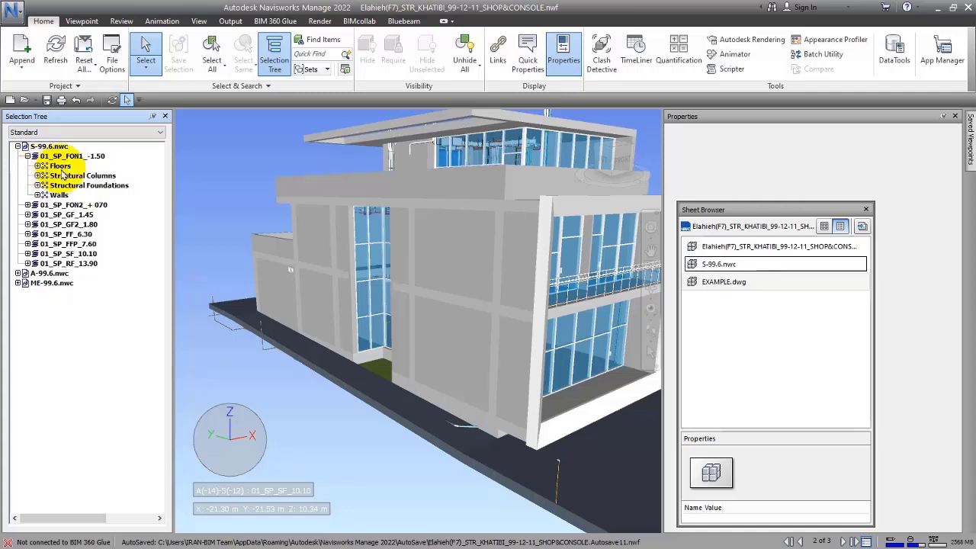
click(61, 166)
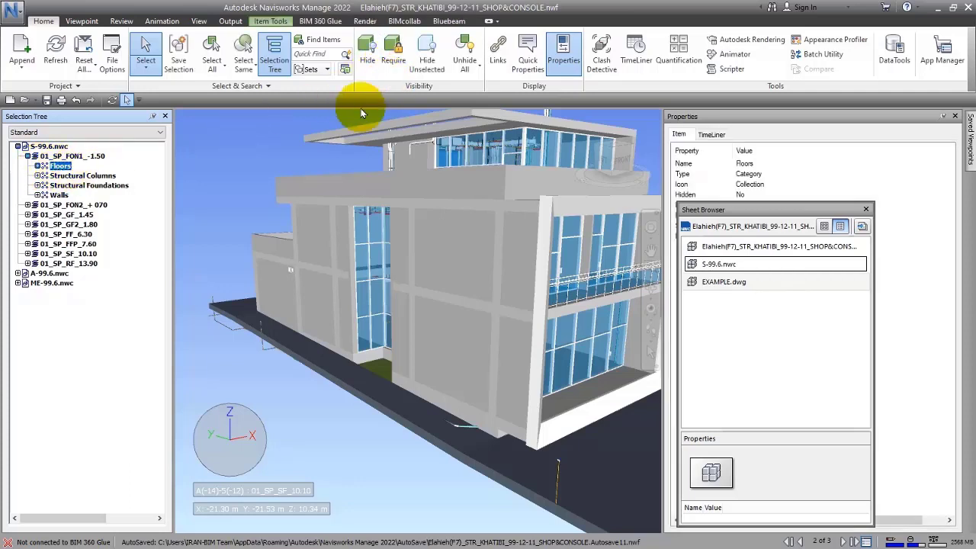
key(Escape)
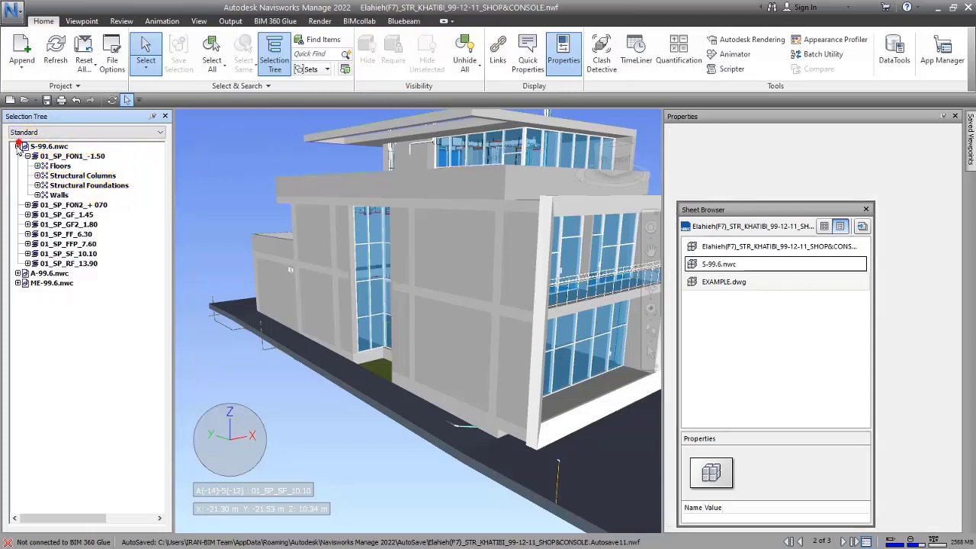
Hide the A-99.6.nwc and ME-99.6.nwc models, leaving only the structural model S-99.6.nwc shown
click(17, 145)
click(45, 165)
shift+click(47, 155)
click(368, 60)
Highlight the Floors, Structural Columns, Structural Foundations and Walls categories of level 01_SP_FON1_-1.50 one after another in the model
click(18, 146)
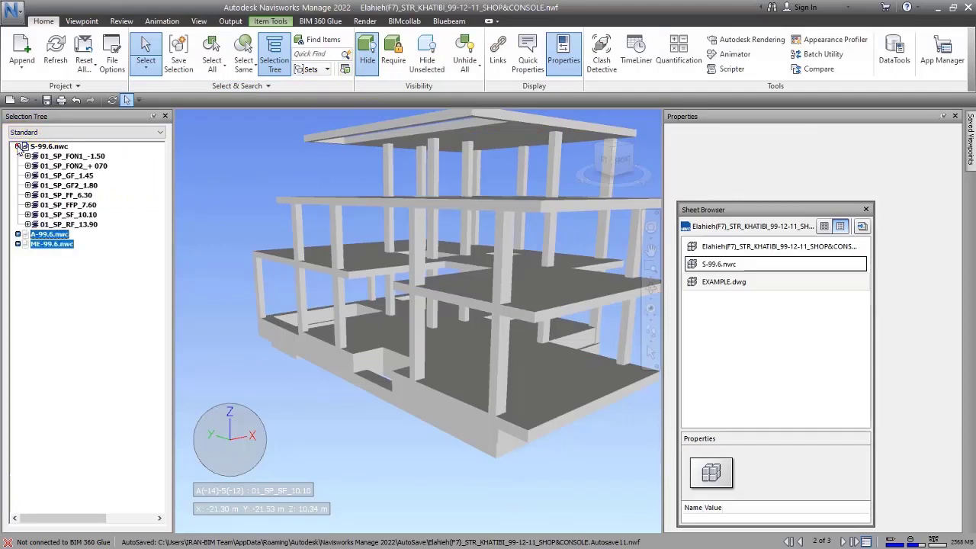
click(27, 156)
click(60, 166)
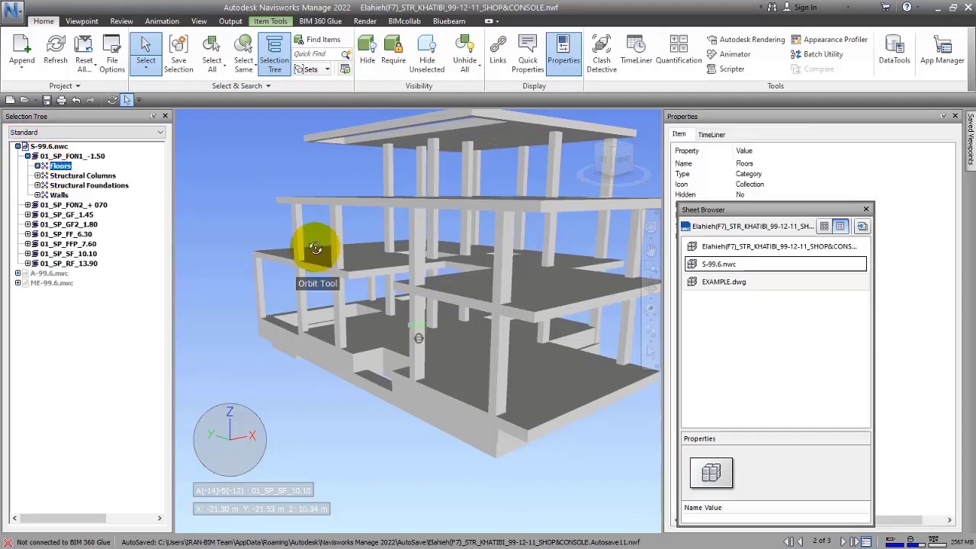
shift+middle_drag(312, 233, 279, 196)
click(73, 176)
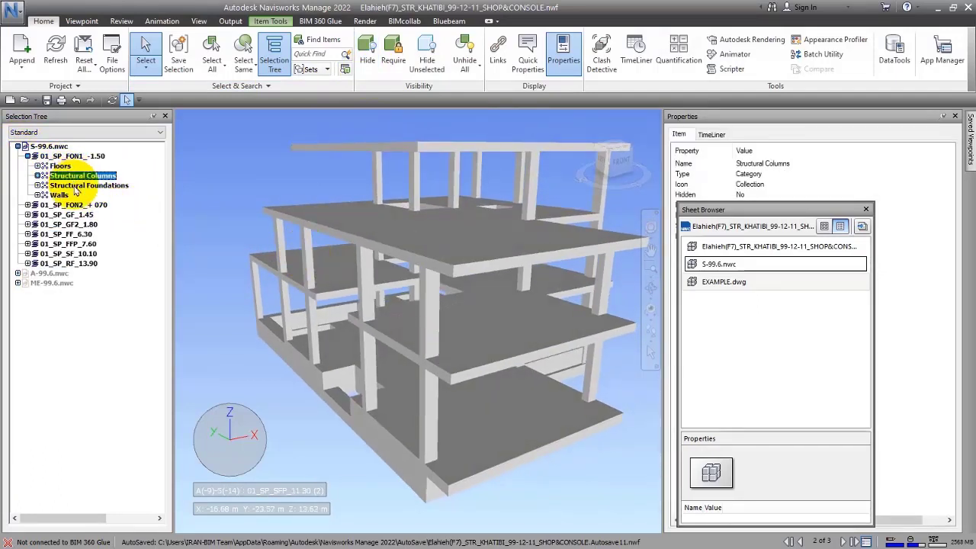
click(76, 186)
click(60, 195)
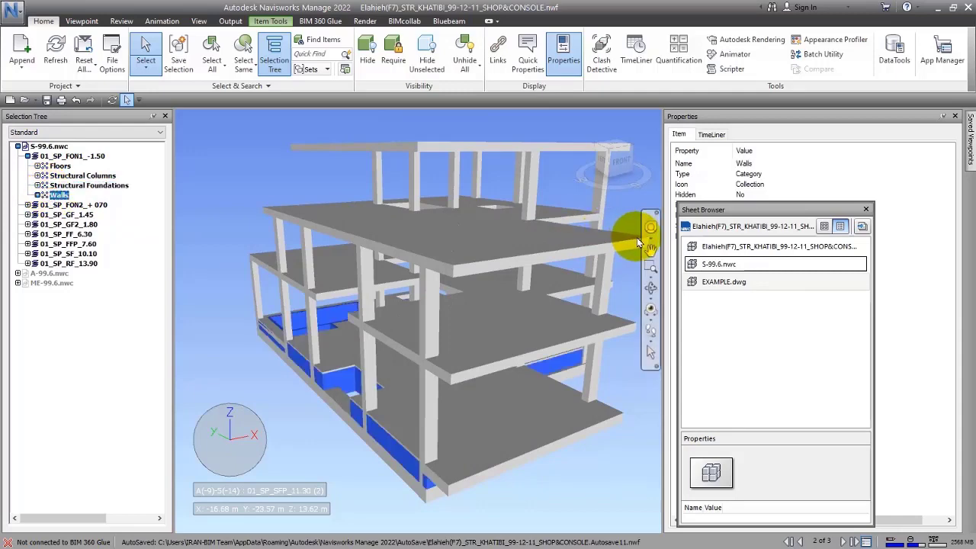
Move the floating Sheet Browser off the Properties window and review the item and TimeLiner properties of Structural Foundations
drag(736, 211, 510, 322)
scroll(453, 213, down, 3)
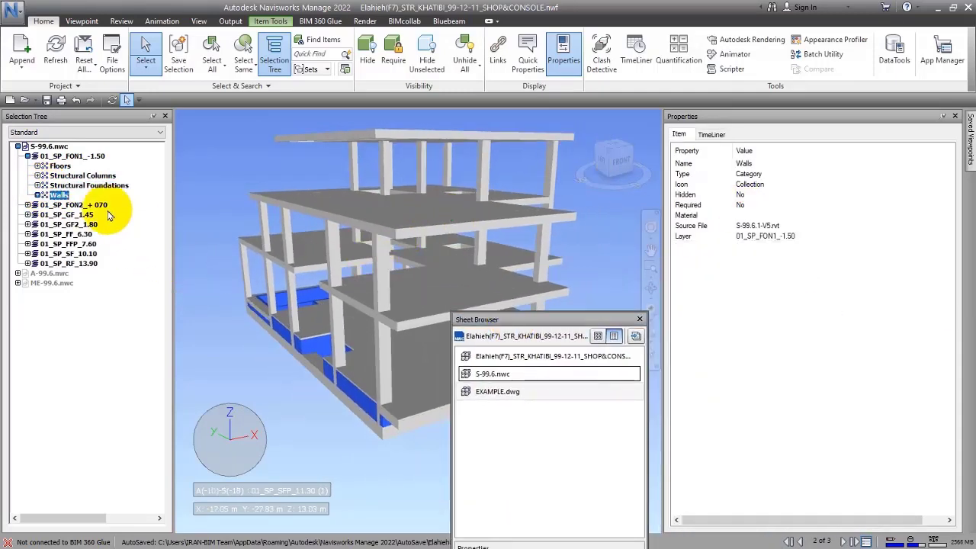
click(85, 186)
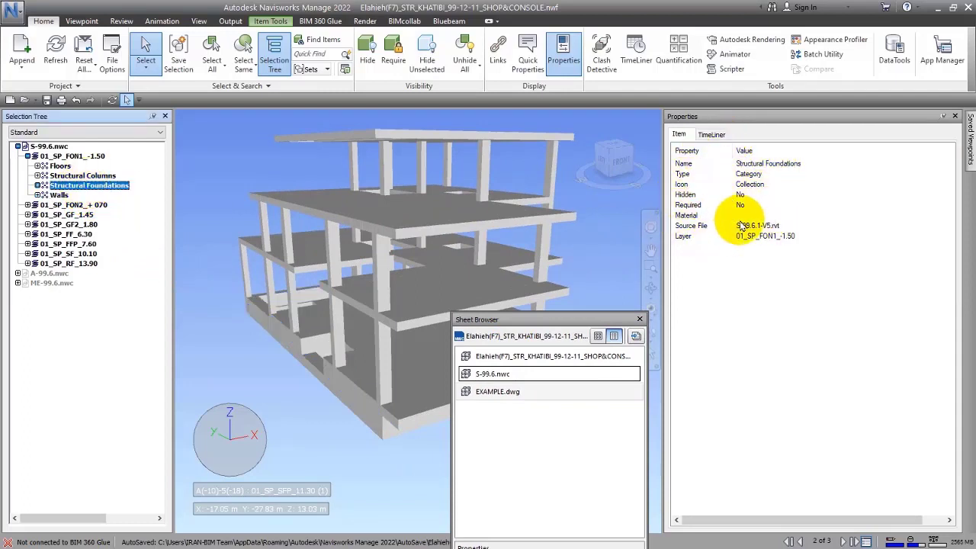
click(711, 134)
click(679, 135)
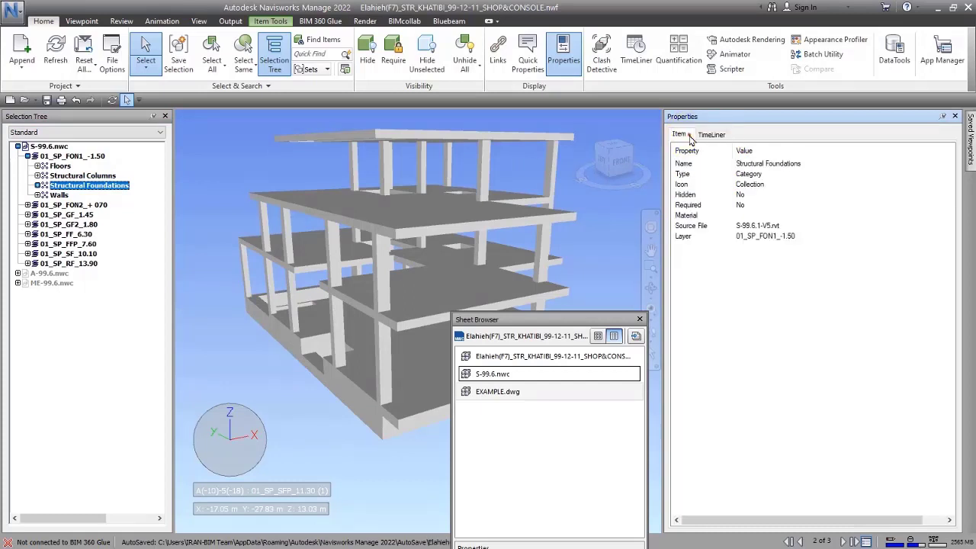
Expand the Structural Columns category through its concrete rectangular column family to the instances of the 40 x 60 type
click(83, 175)
click(37, 175)
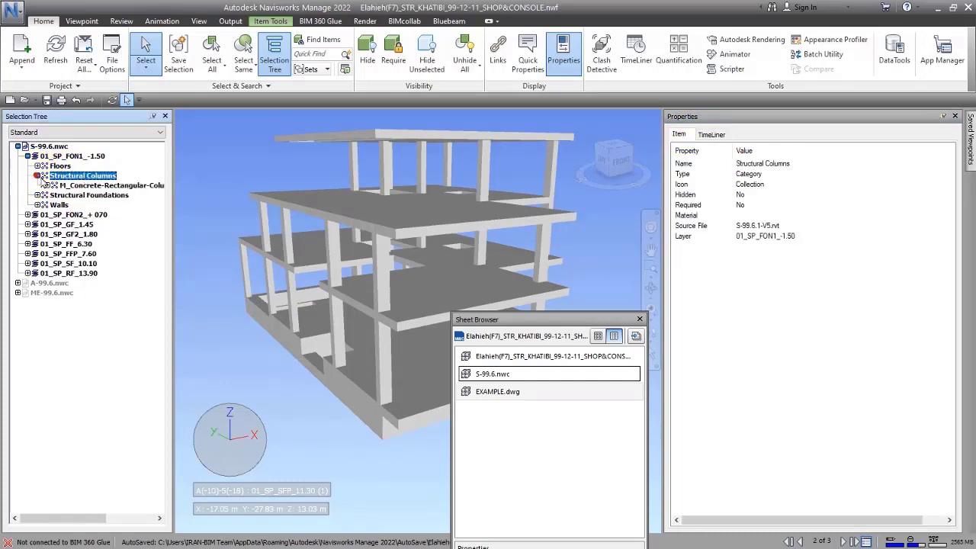
click(46, 185)
click(56, 195)
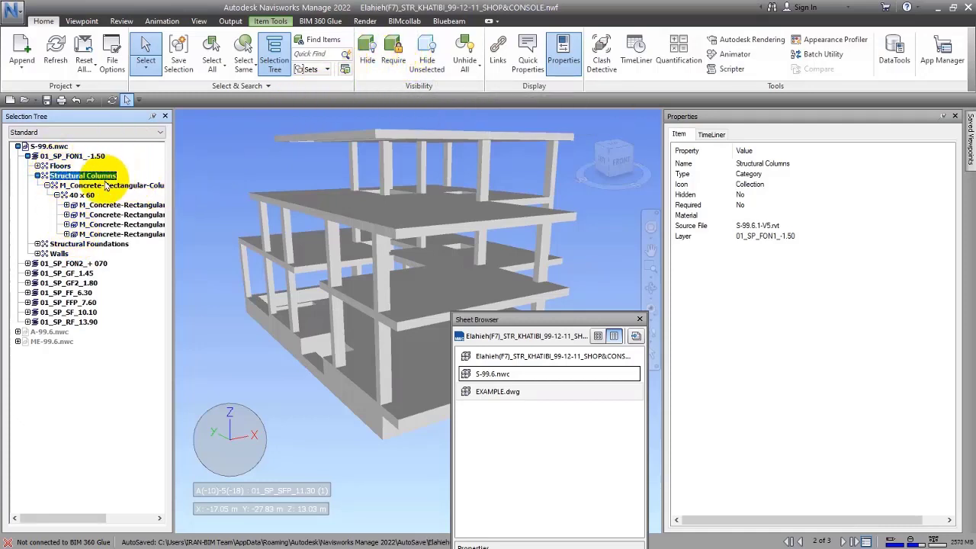
Collapse Structural Columns and examine the Floors branch from the Floor family and 40CM type down to the Floor element's concrete geometry
click(55, 166)
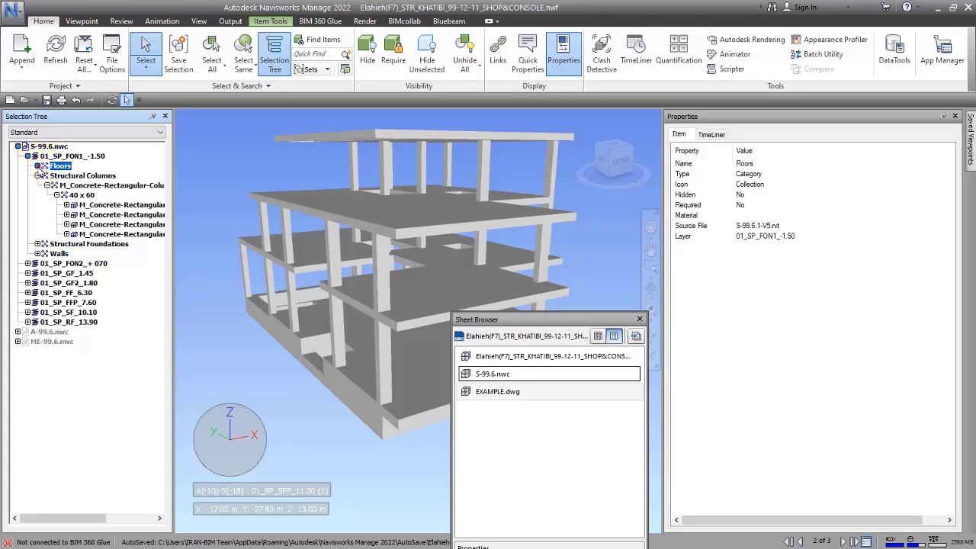
key(Escape)
click(37, 175)
click(37, 166)
click(47, 175)
click(67, 176)
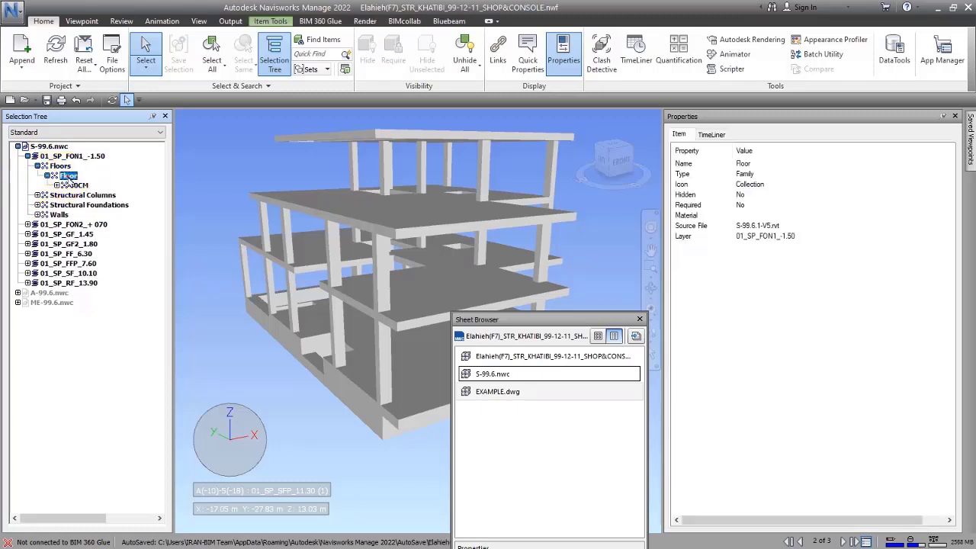
click(78, 185)
click(57, 185)
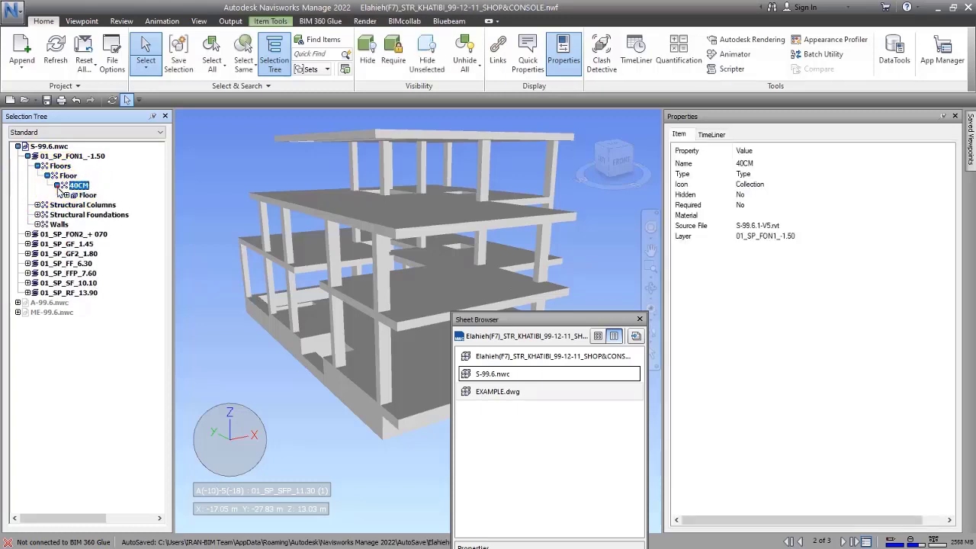
click(81, 195)
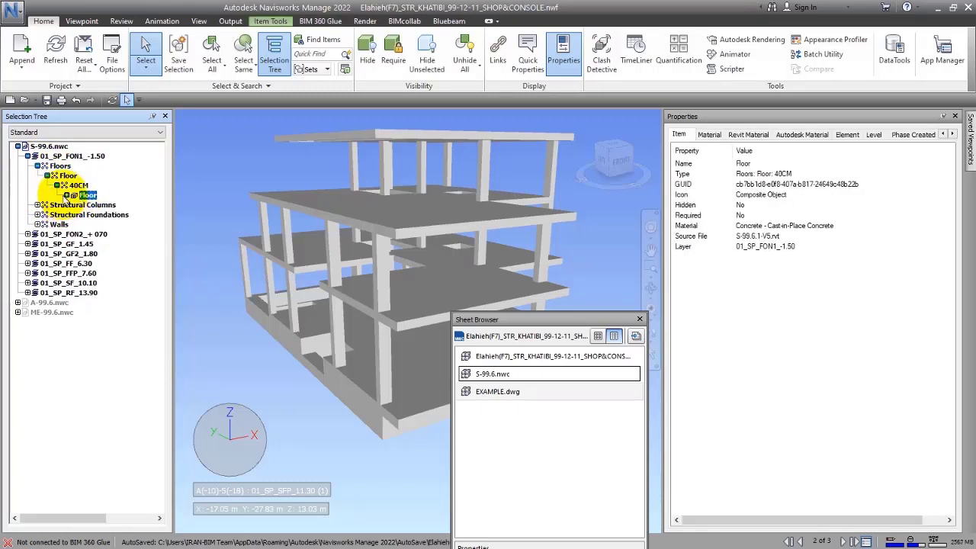
click(67, 195)
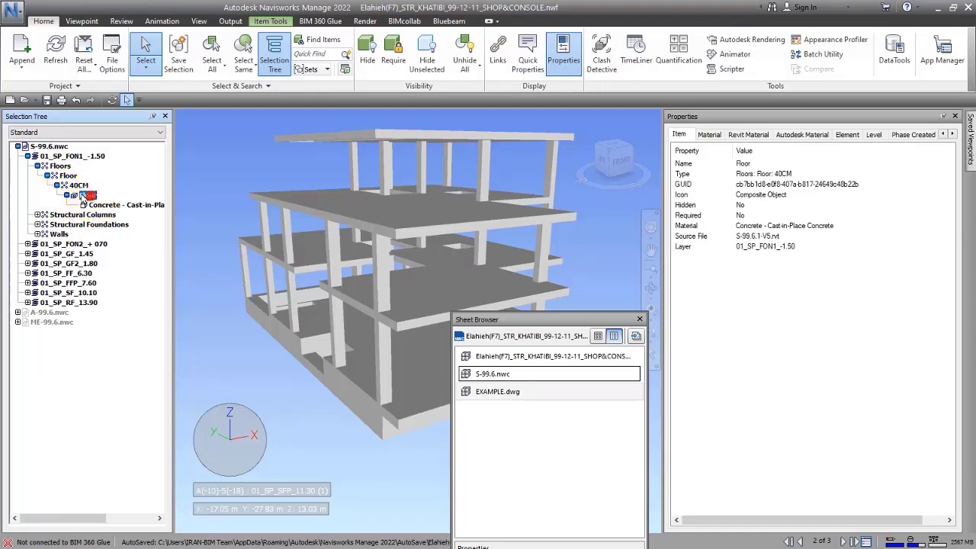
ctrl+click(75, 195)
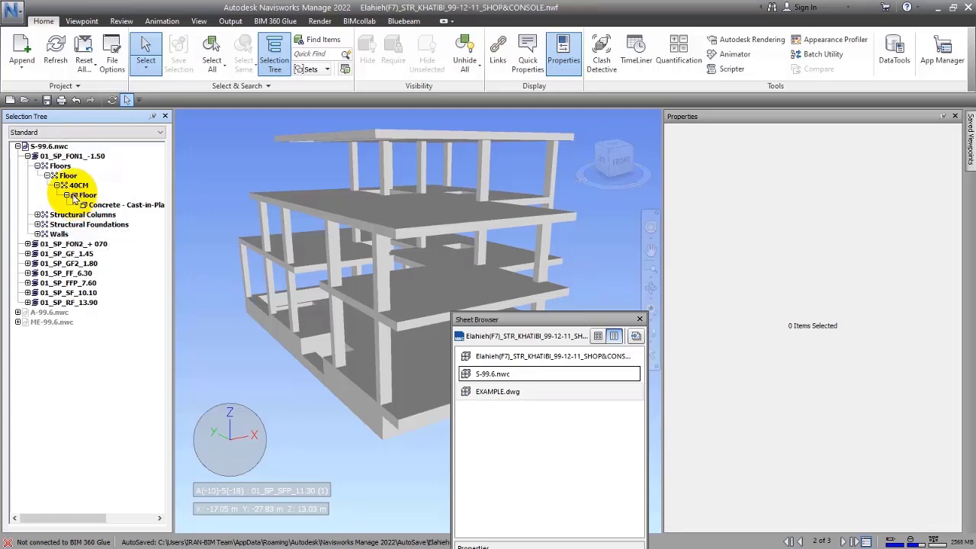
Switch to Paint and brush a 3D box beside the existing sketch, with its front face divided into four parts
key(alt+Tab)
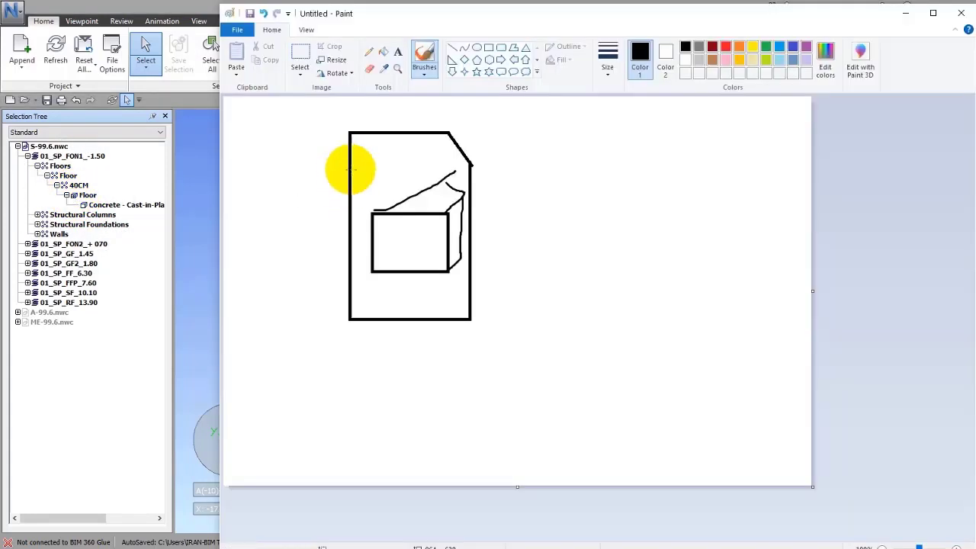
click(424, 61)
mouse_move(544, 190)
mouse_down()
mouse_move(666, 191)
mouse_move(671, 322)
mouse_move(558, 322)
mouse_move(538, 251)
mouse_move(538, 190)
mouse_move(664, 190)
mouse_move(742, 159)
mouse_move(688, 316)
mouse_up()
mouse_move(741, 148)
mouse_down()
mouse_move(607, 140)
mouse_move(540, 192)
mouse_move(597, 186)
mouse_move(599, 316)
mouse_up()
drag(666, 251, 539, 254)
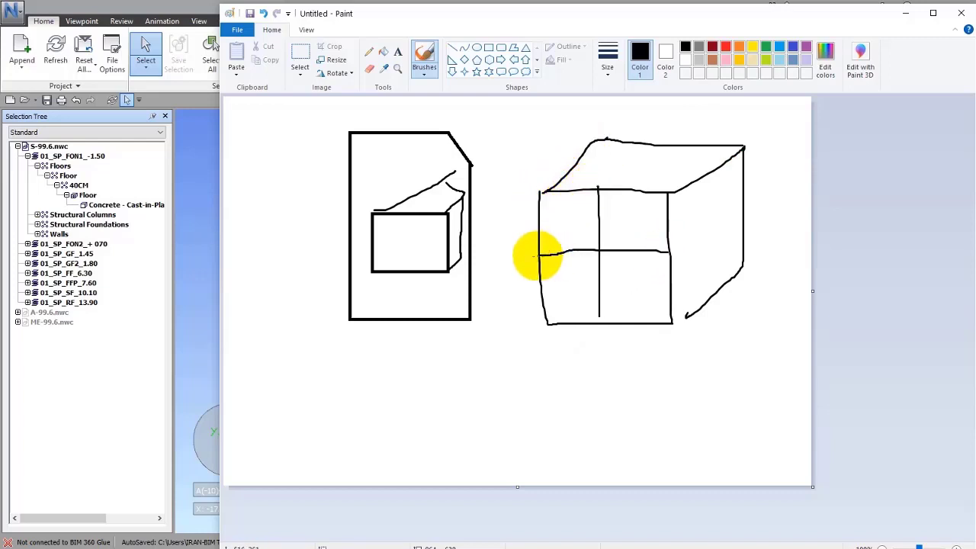
Switch back to Navisworks and select the Floor element under the 40CM type
click(76, 201)
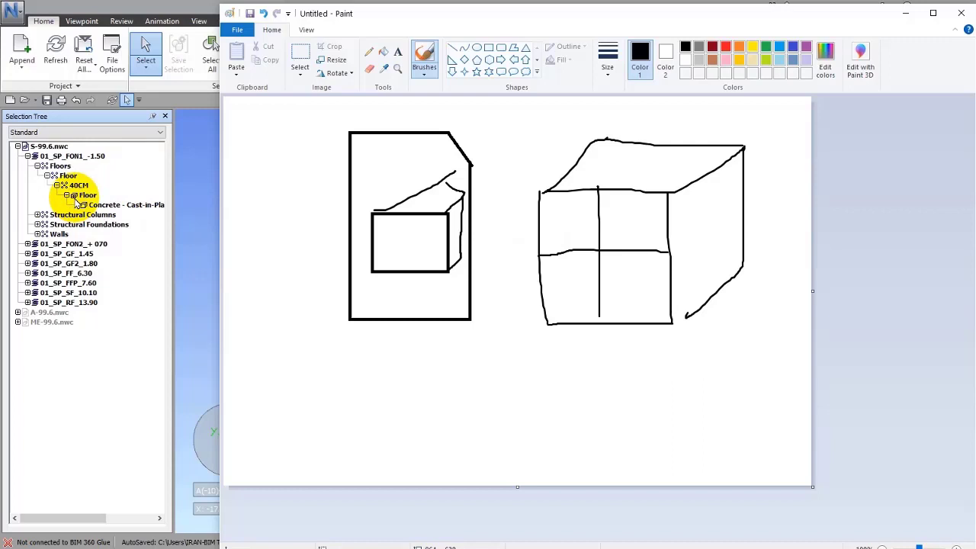
click(156, 6)
click(88, 195)
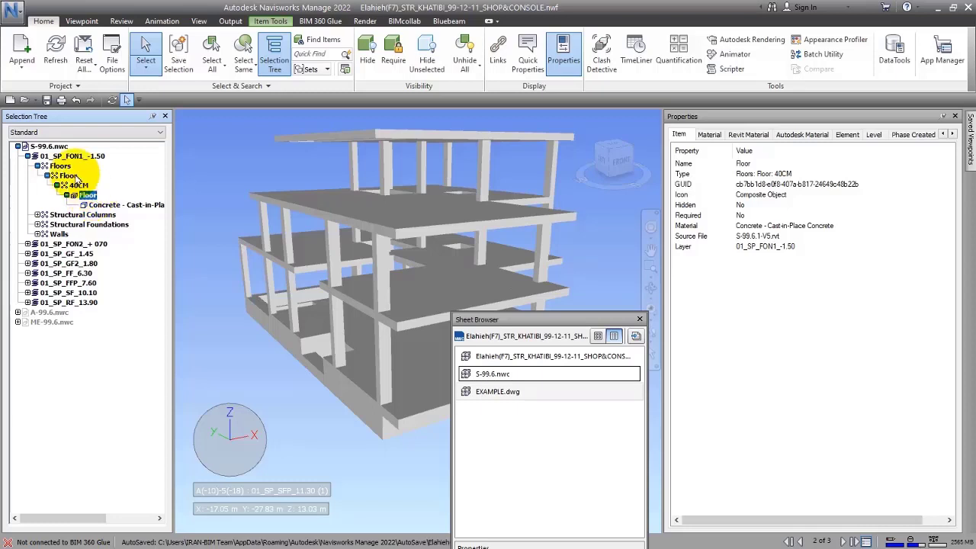
Hide the S-99.6.nwc model and unhide the architectural model A-99.6.nwc
click(17, 146)
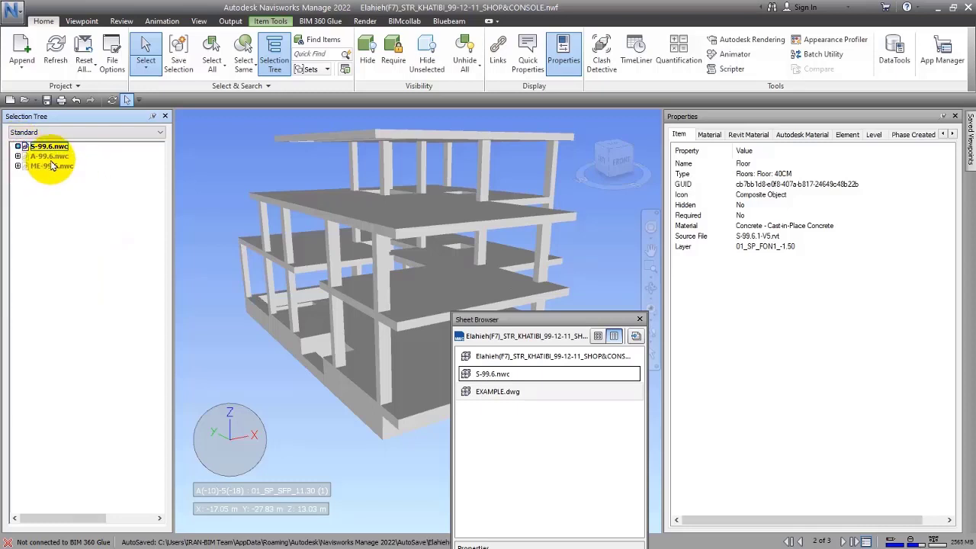
click(46, 146)
click(367, 60)
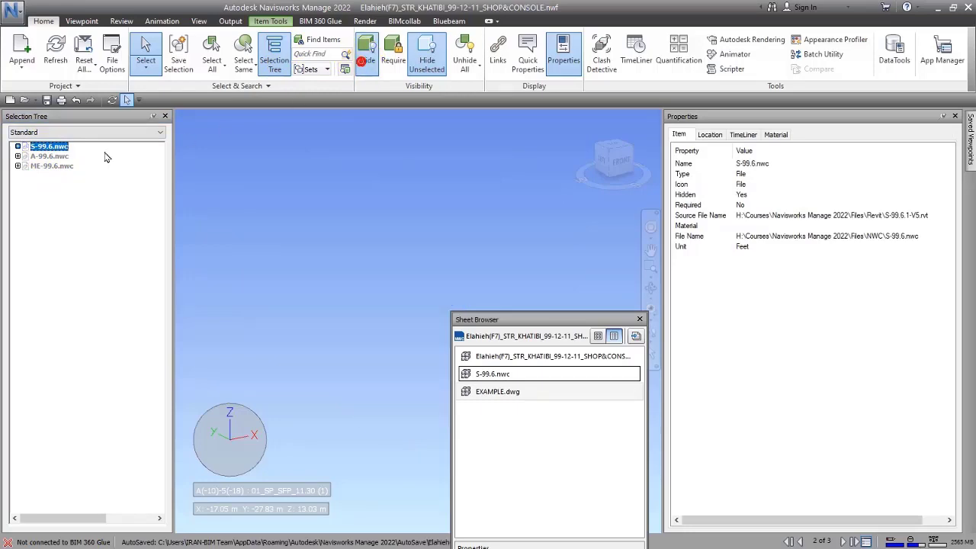
click(47, 156)
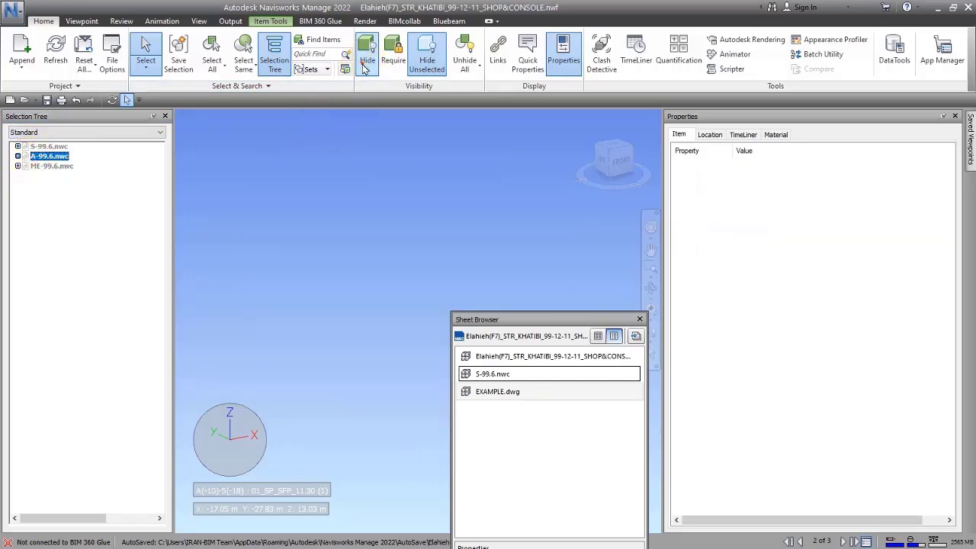
click(367, 61)
click(239, 164)
Select the 900 x 2100mm interior door beside the staircase on level 01_SP_FF_6.30 and view it up close
scroll(322, 211, up, 10)
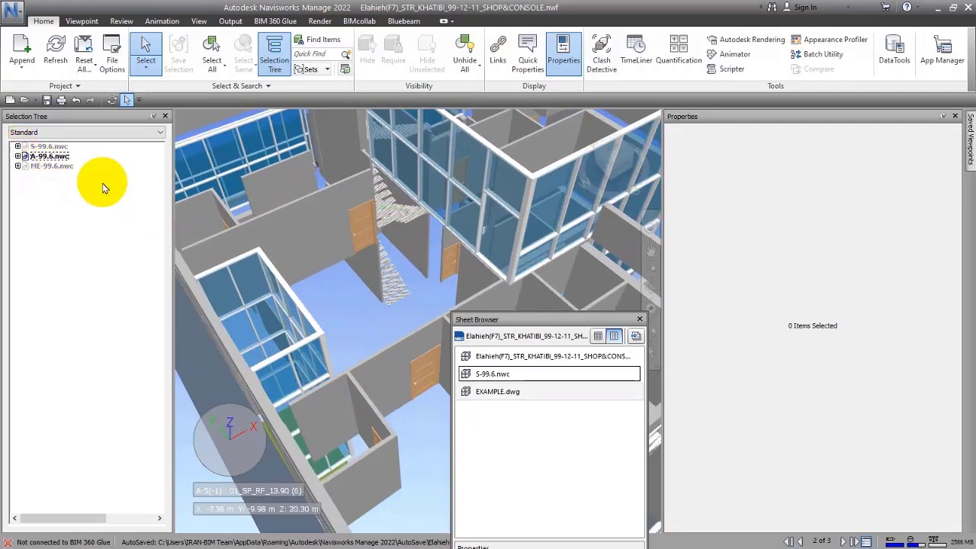
click(357, 223)
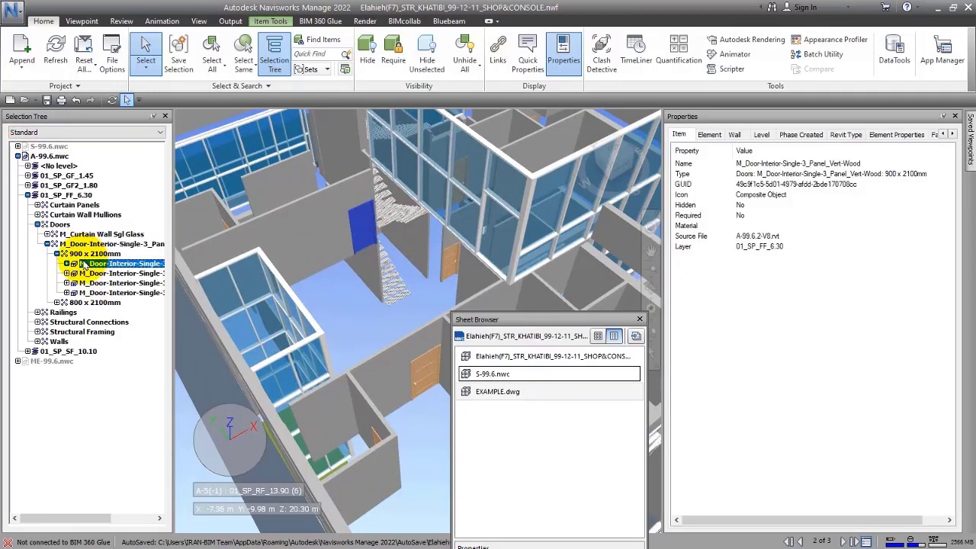
click(90, 253)
click(95, 263)
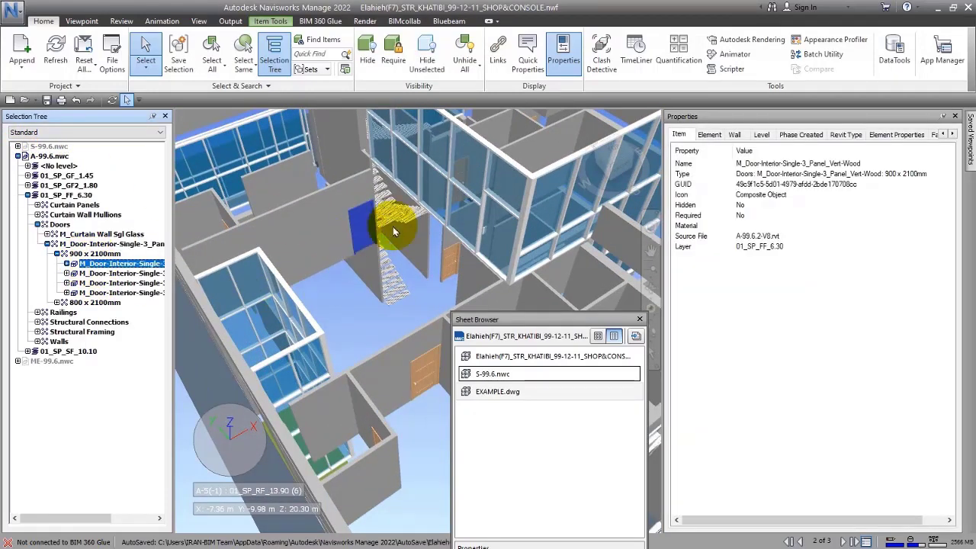
scroll(358, 229, up, 6)
shift+middle_drag(313, 255, 330, 316)
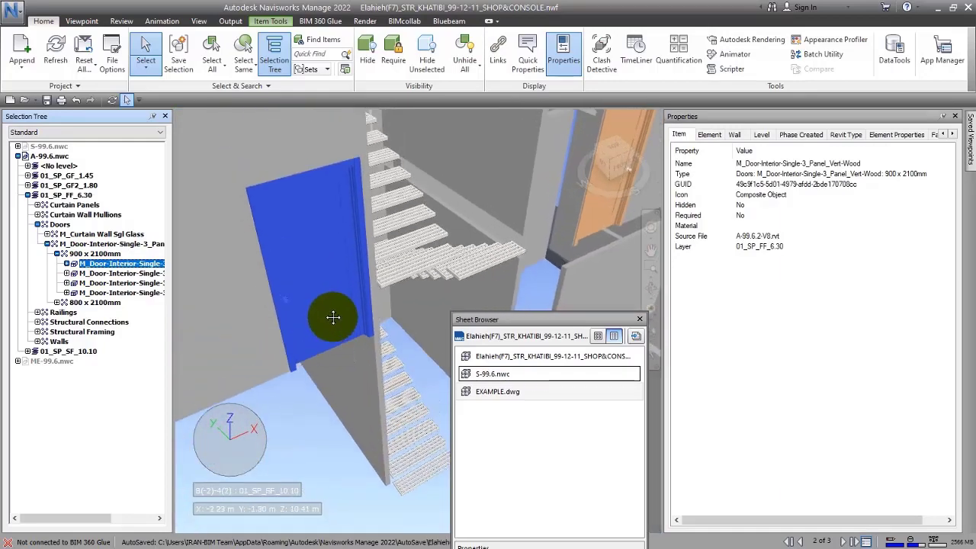
Expand the selected door down to its geometry and highlight the Aluminum and Cherry solids individually
click(67, 263)
click(77, 272)
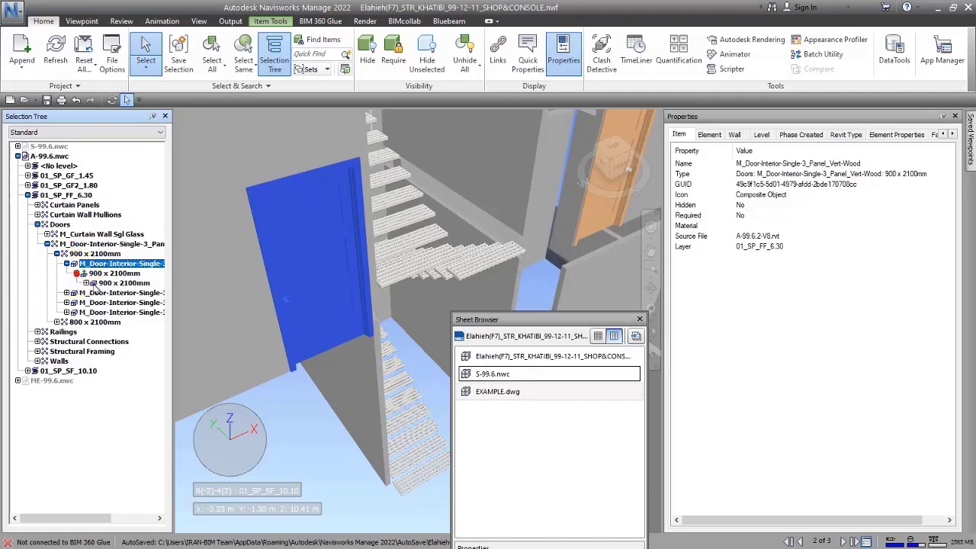
click(107, 273)
click(86, 283)
click(122, 293)
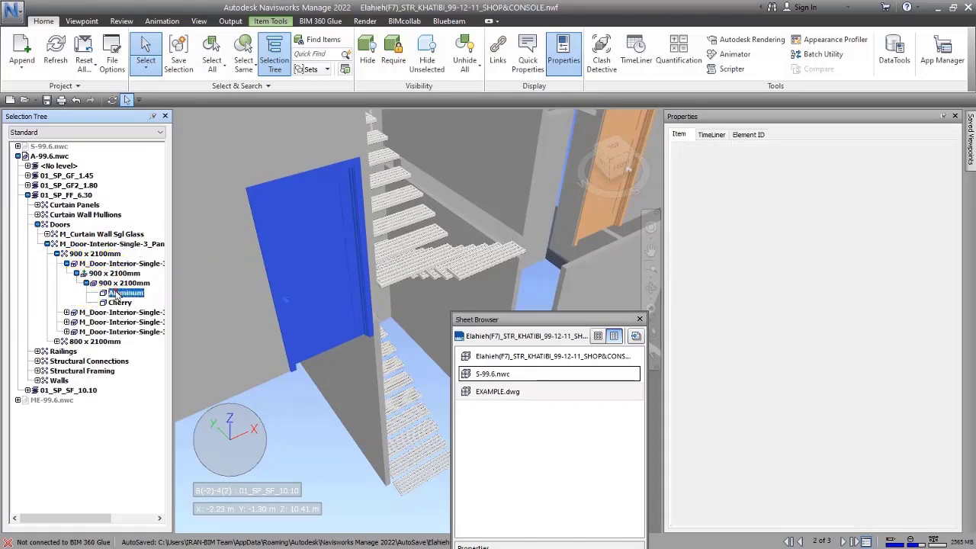
click(120, 303)
click(122, 292)
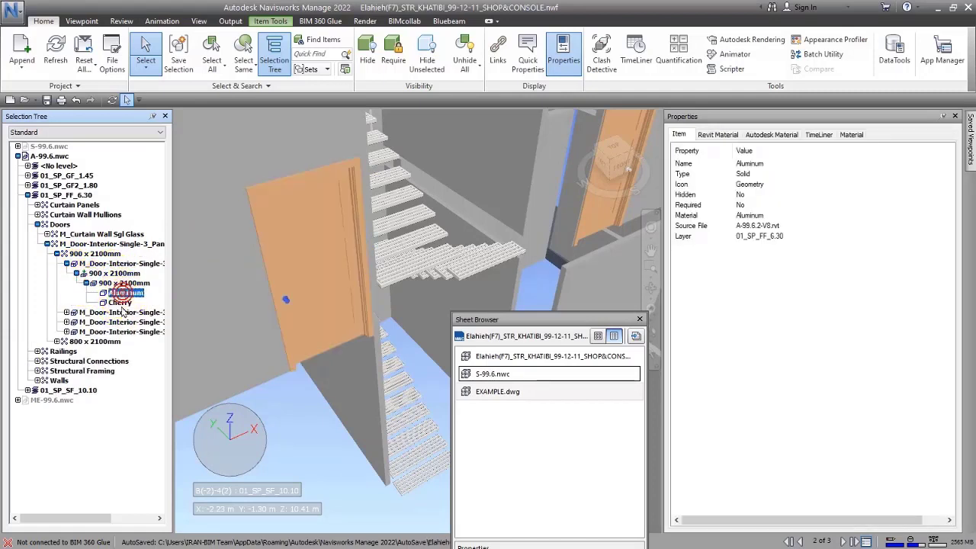
Select the door's two nested 900 x 2100mm nodes in turn from the inside out, ending on the whole door element
click(114, 283)
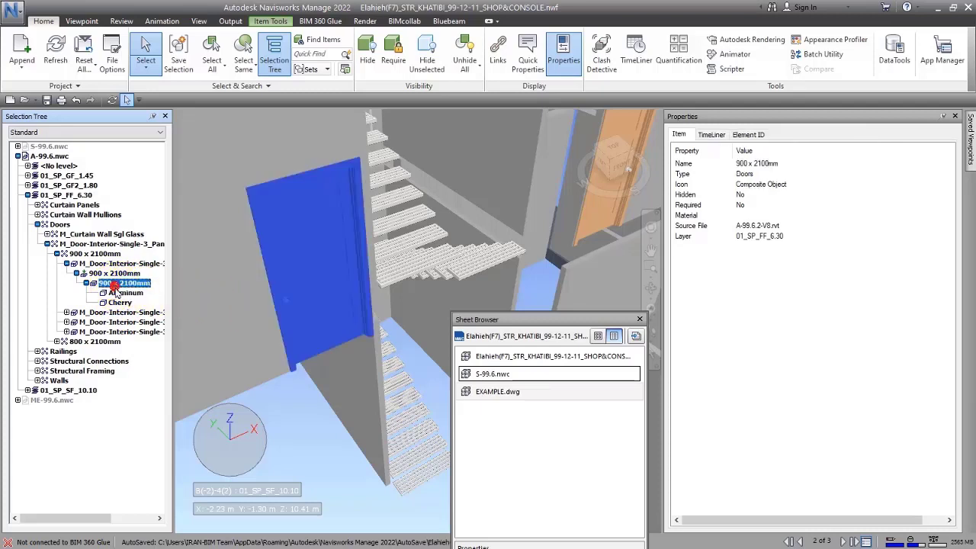
click(114, 273)
click(83, 263)
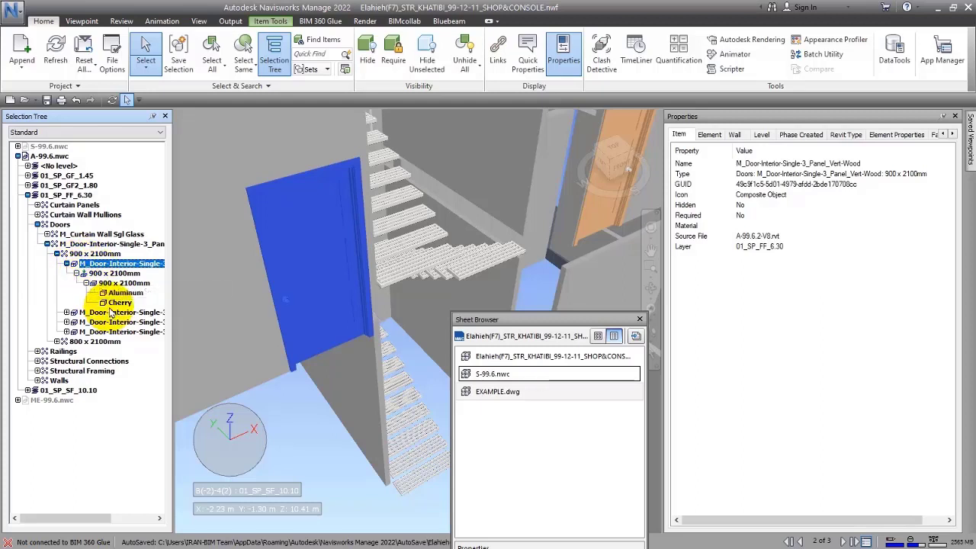
Compare the door's nested 900 x 2100mm composite object and insert group with the whole door element by selecting them in turn
click(111, 283)
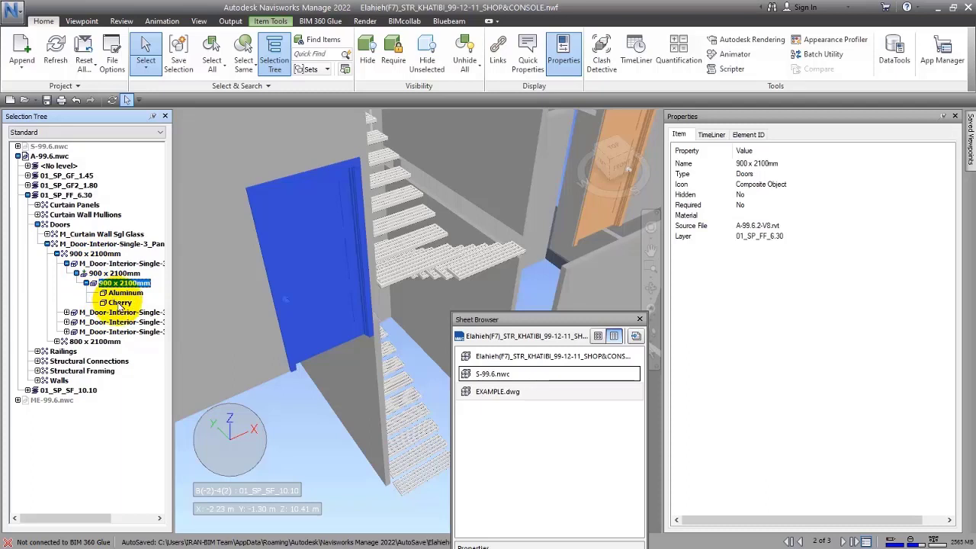
click(90, 274)
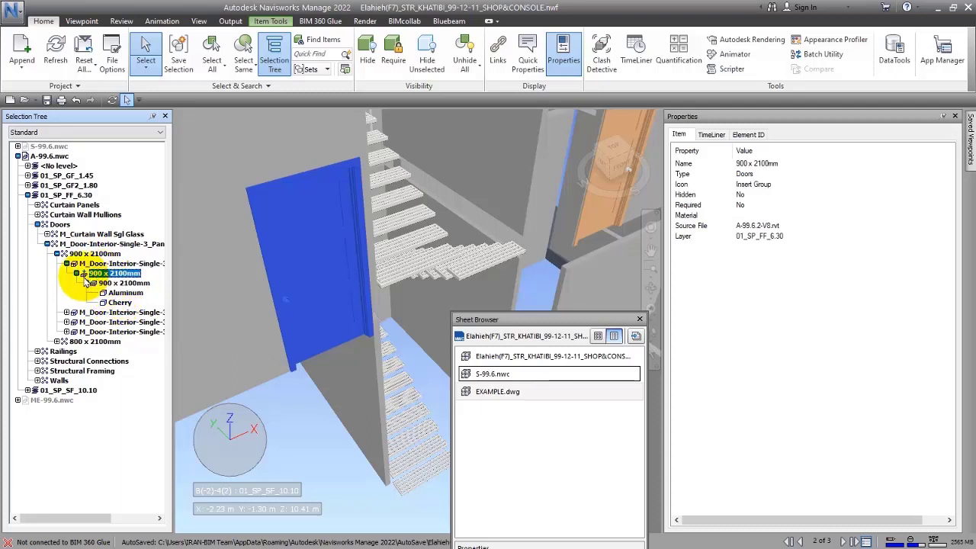
click(85, 279)
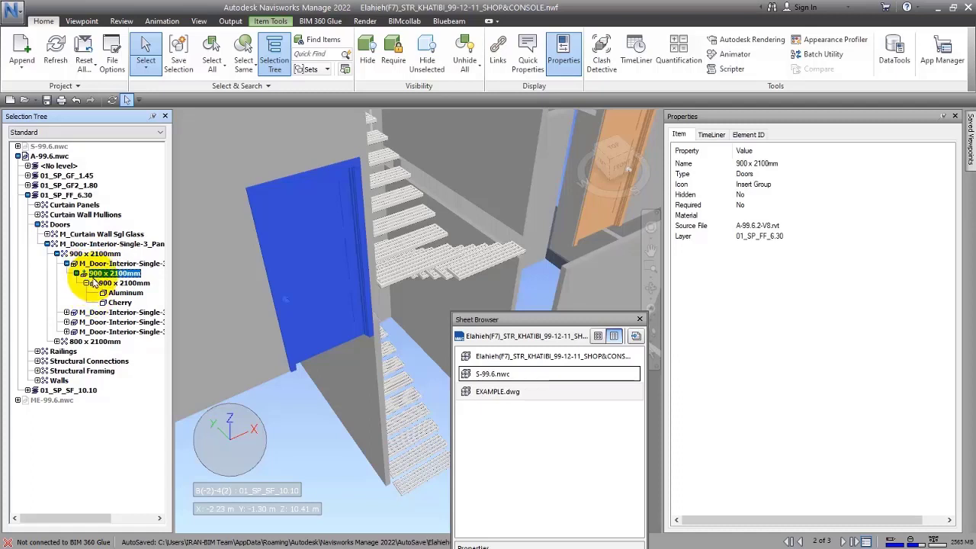
click(99, 263)
click(99, 273)
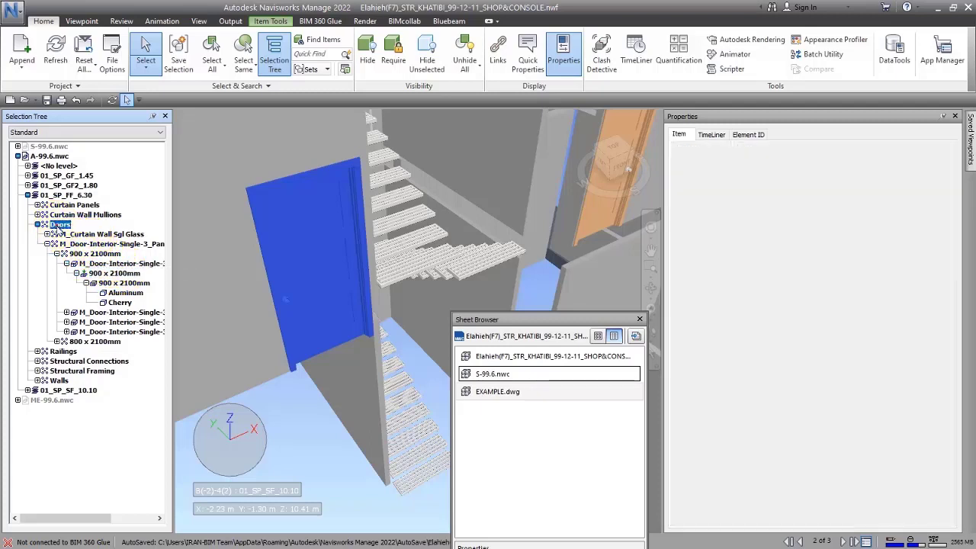
Select the Doors category, the M_Curtain Wall Sgl Glass family and the M_Door-Interior-Single-3_Panel_Vert-Wood family in turn
click(59, 224)
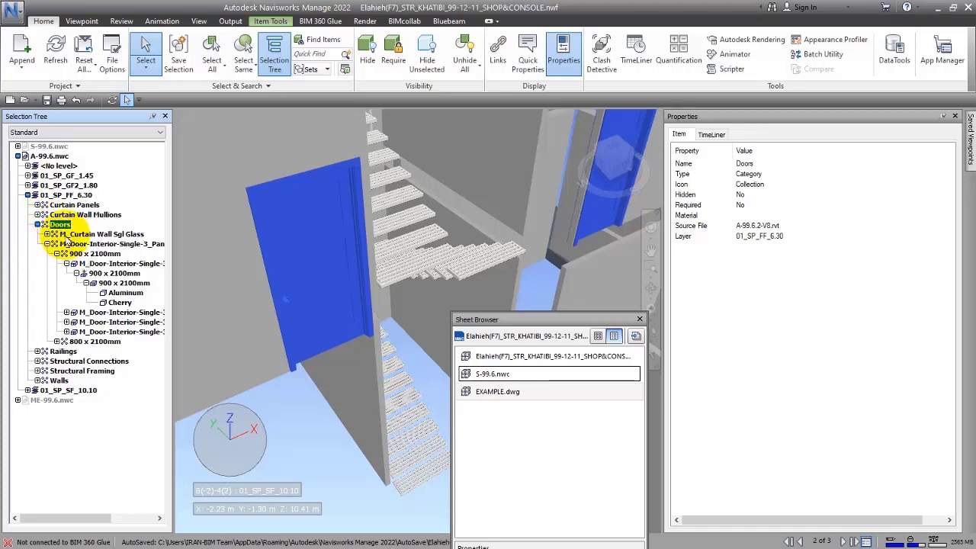
click(70, 235)
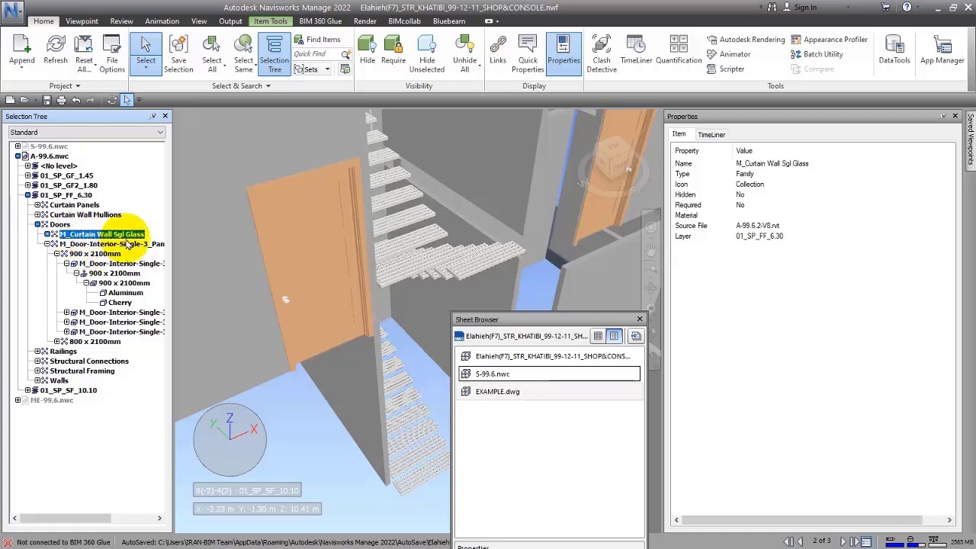
click(95, 244)
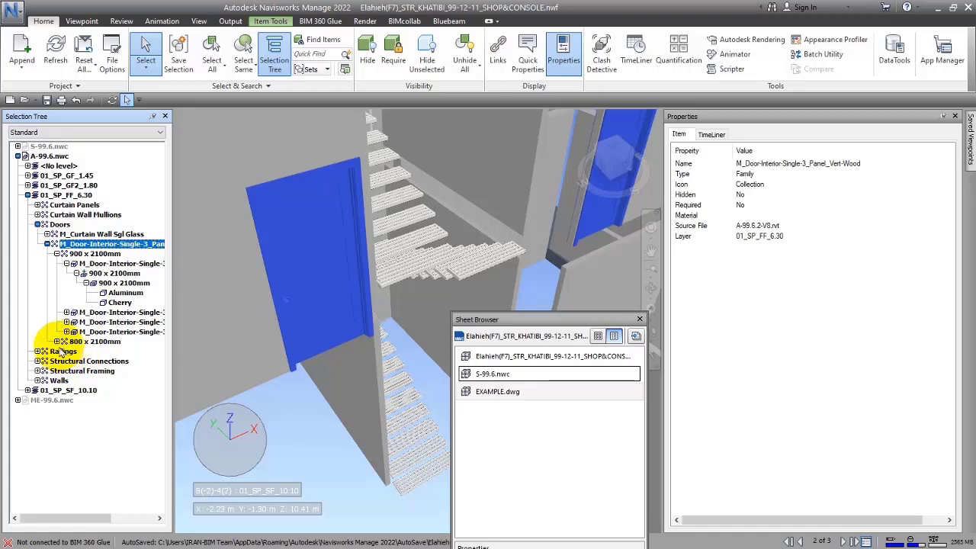
Collapse the 900 x 2100mm type and hide everything except the M_Door-Interior-Single-3_Panel_Vert-Wood family
click(56, 253)
click(74, 245)
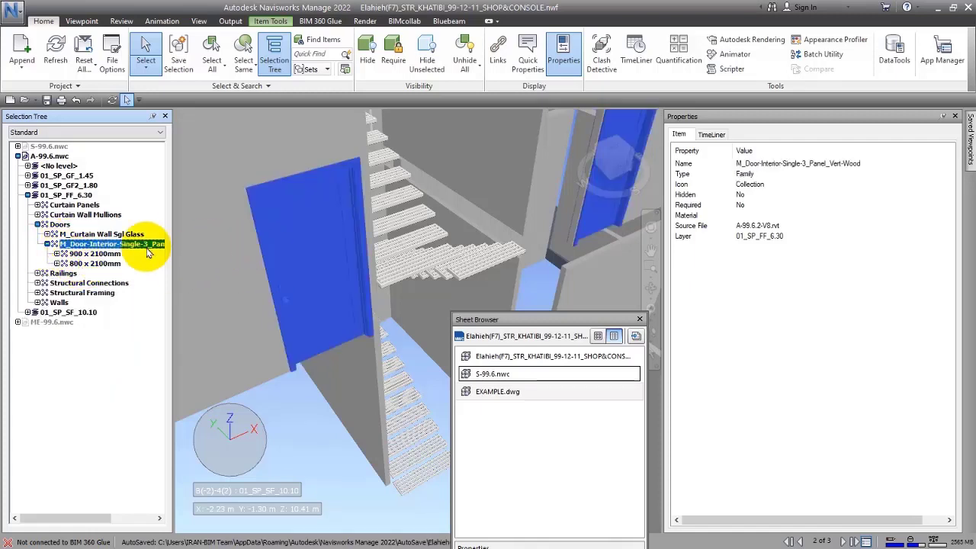
click(426, 59)
click(611, 162)
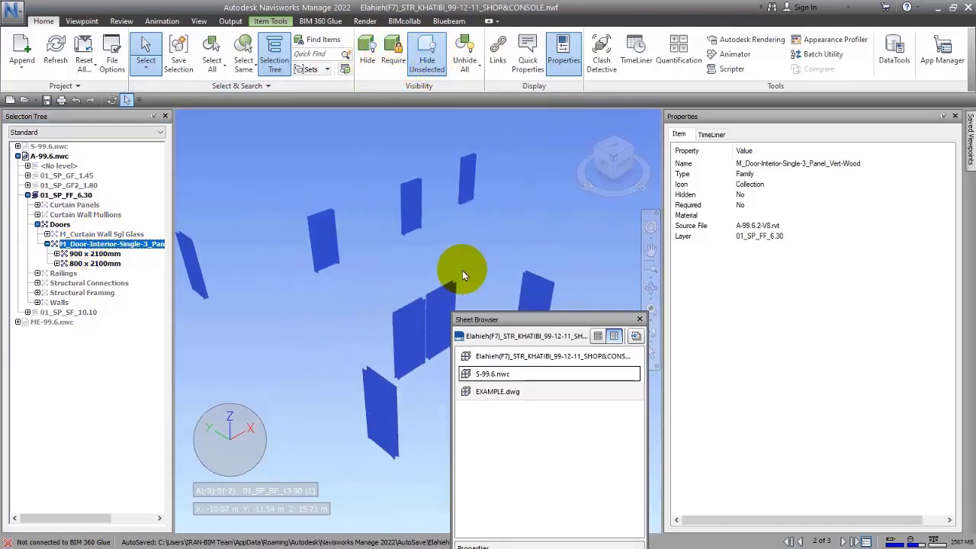
Highlight the 900 x 2100mm and 800 x 2100mm types and several individual 900 x 2100mm doors, ending on the first door
click(80, 254)
click(87, 265)
click(80, 254)
click(57, 253)
click(90, 266)
click(99, 275)
click(100, 283)
click(97, 264)
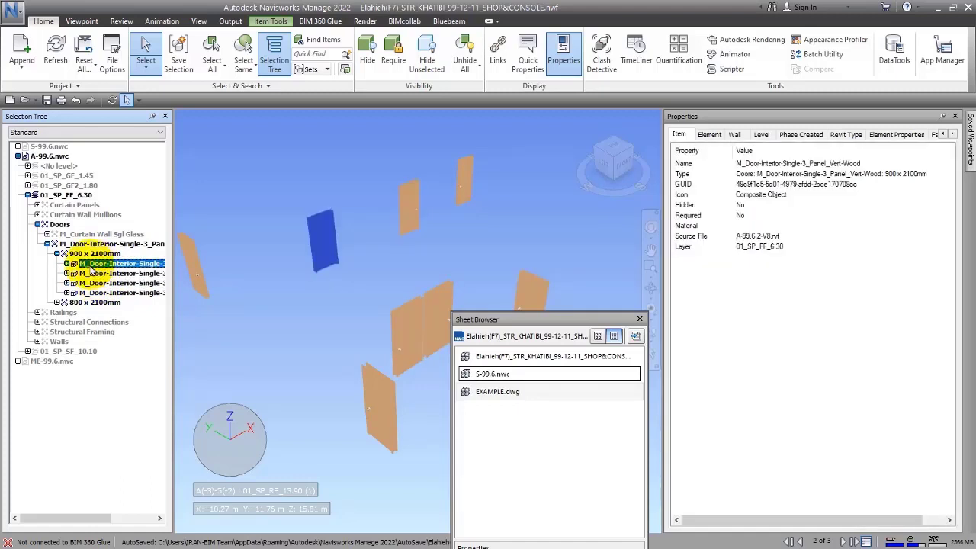
Expand the first 900 x 2100mm door through its nested insert group and composite object down to its geometry
click(67, 263)
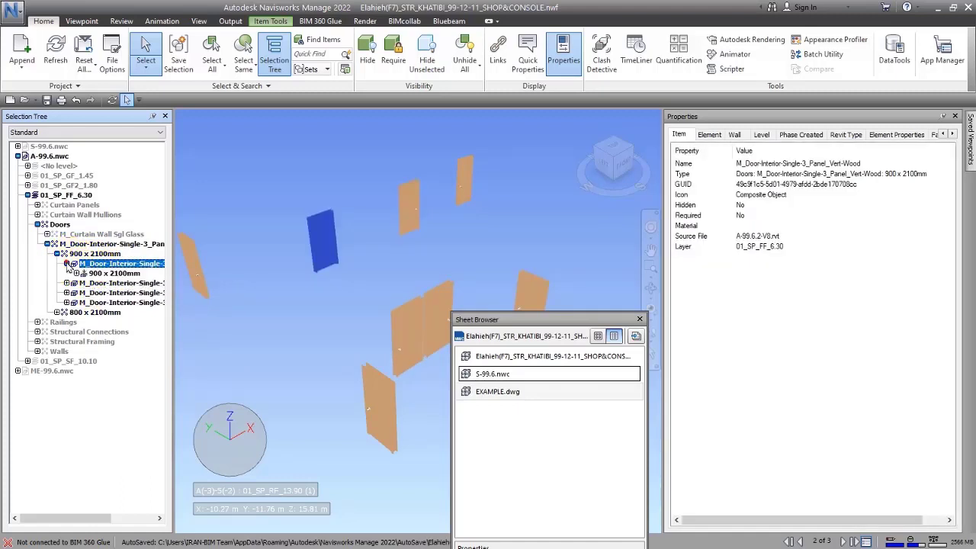
click(111, 273)
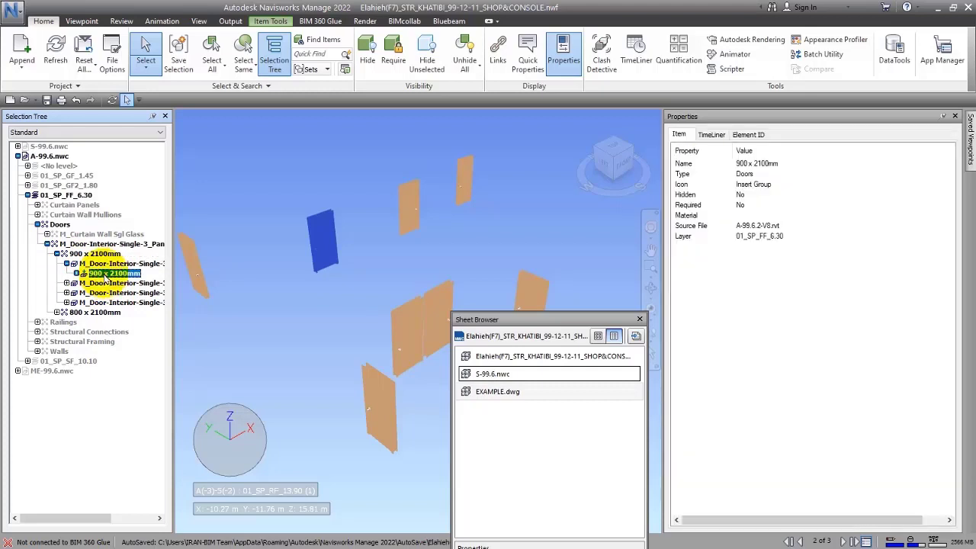
double_click(107, 276)
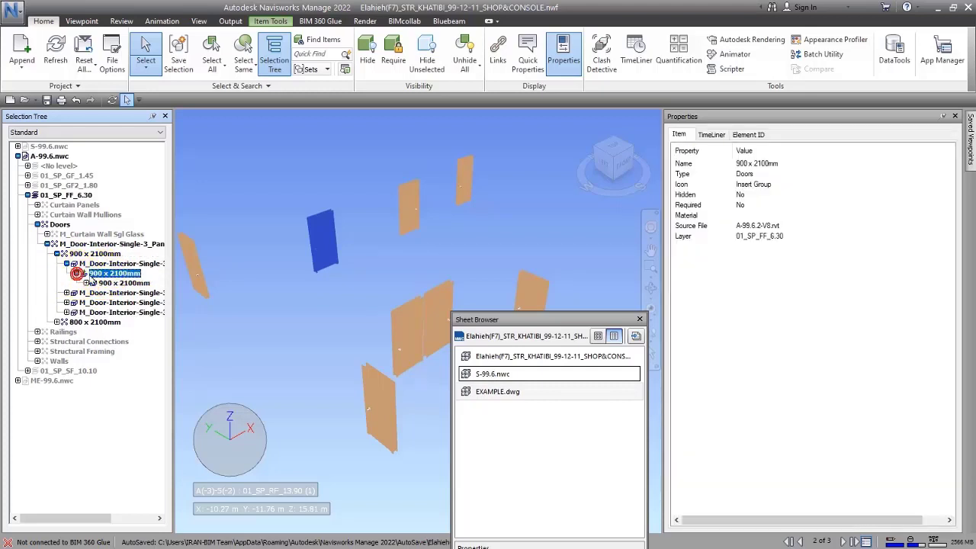
double_click(108, 284)
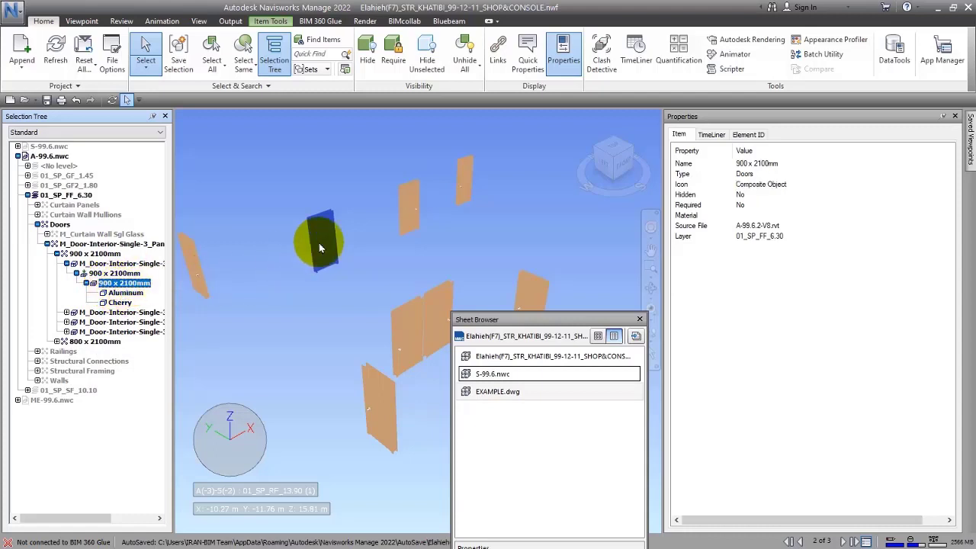
Alternate the highlight between the first door's Aluminum and Cherry solids and their parent composite object
click(122, 294)
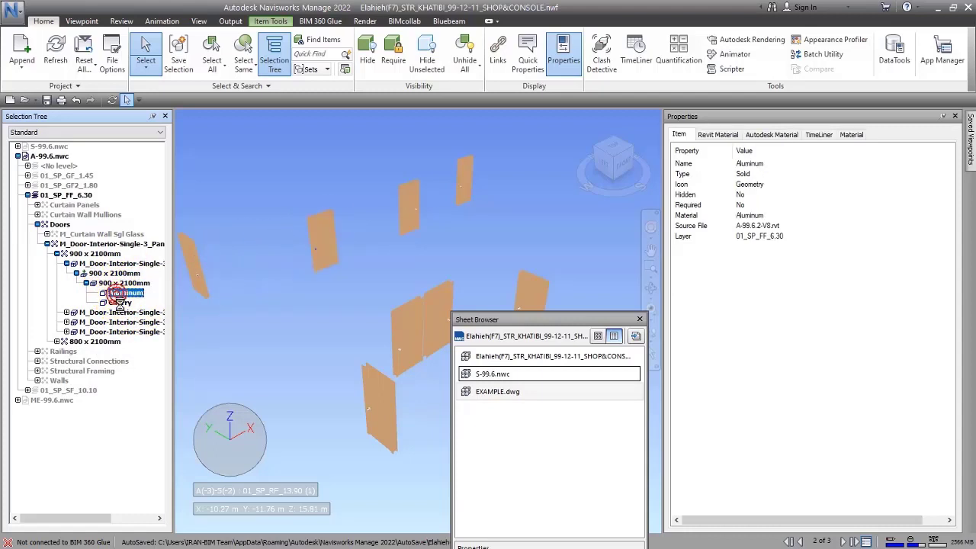
click(120, 304)
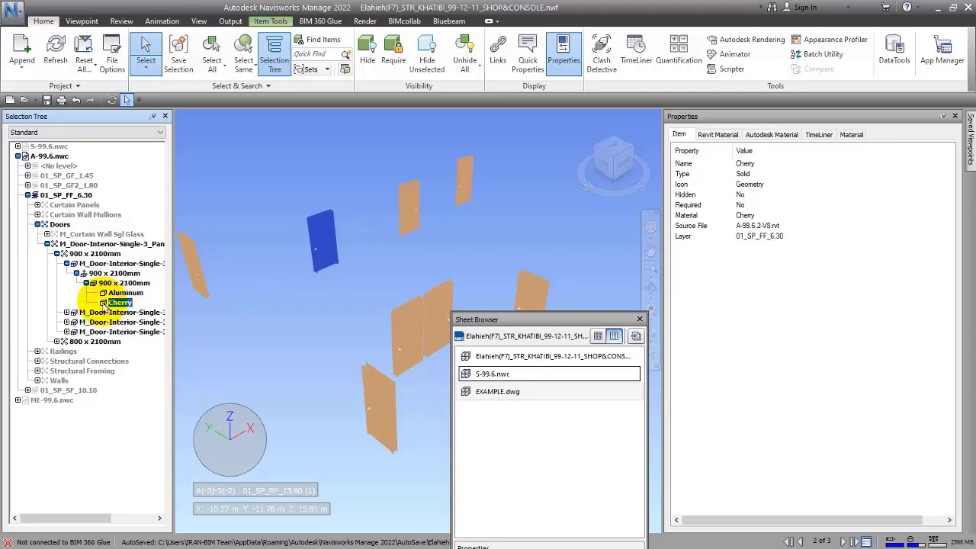
click(122, 293)
click(118, 304)
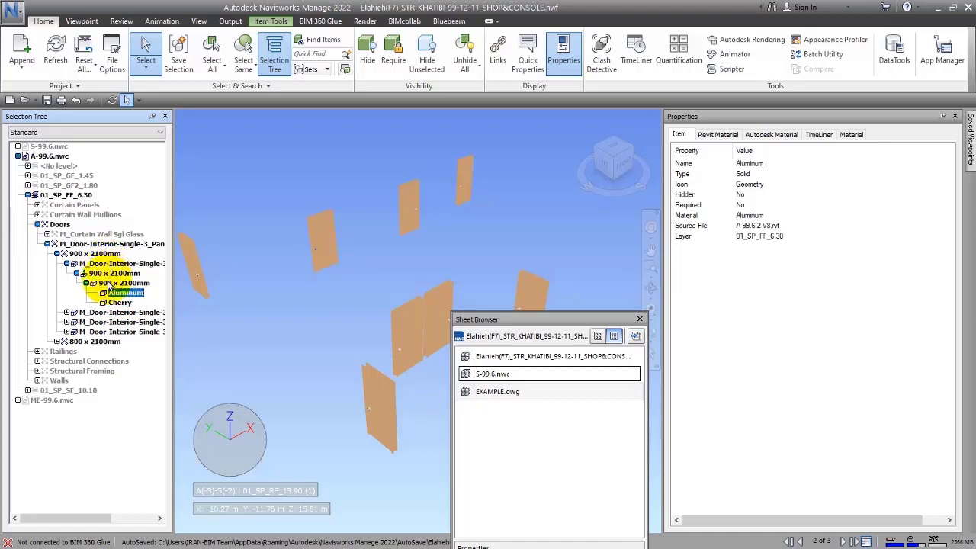
click(109, 282)
click(116, 294)
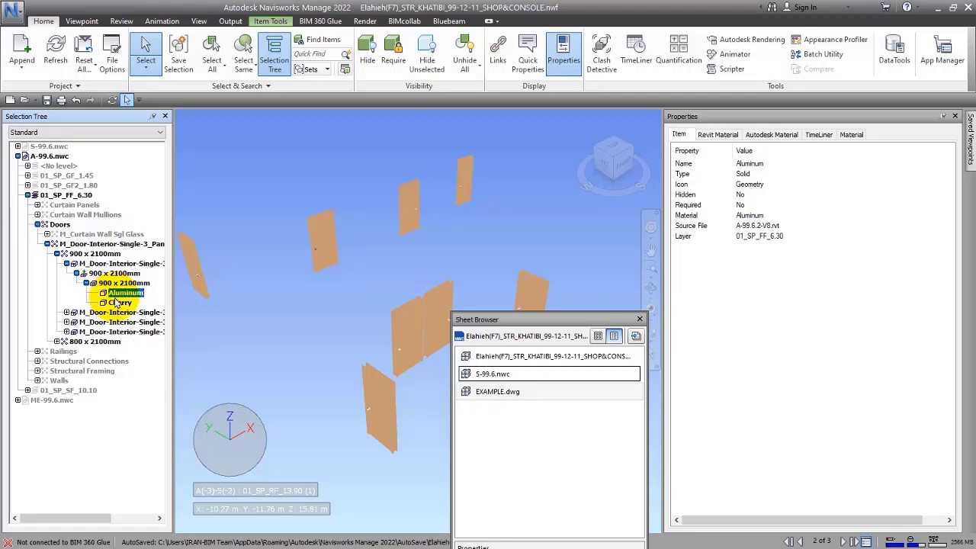
Clear the selection, select the first 900 x 2100mm door in the model view, and highlight its Aluminum and Cherry solids
scroll(313, 256, up, 5)
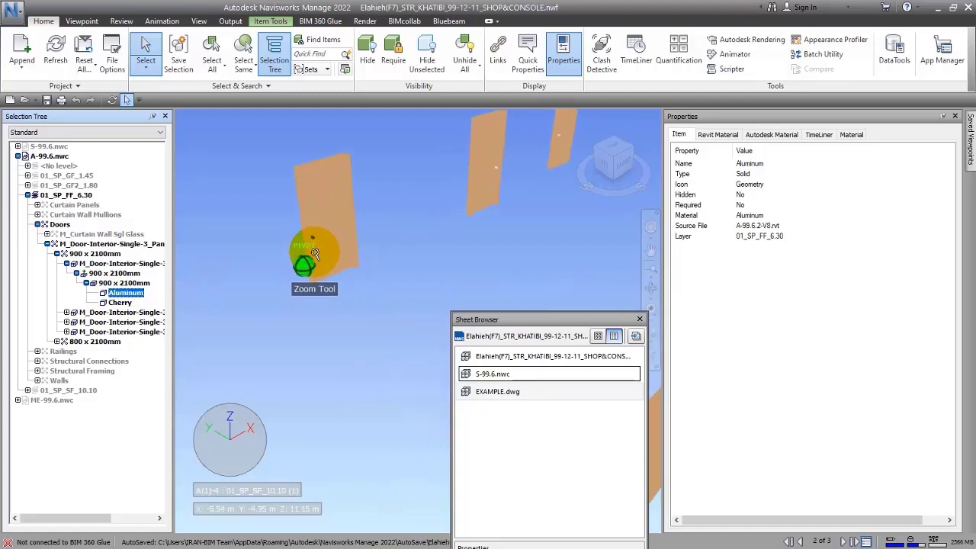
scroll(289, 193, up, 2)
click(120, 302)
click(234, 305)
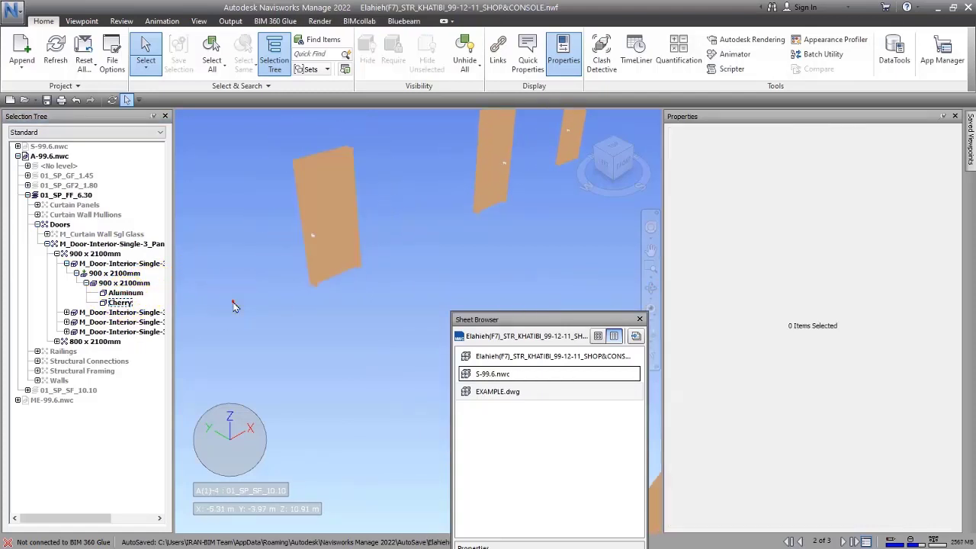
click(318, 257)
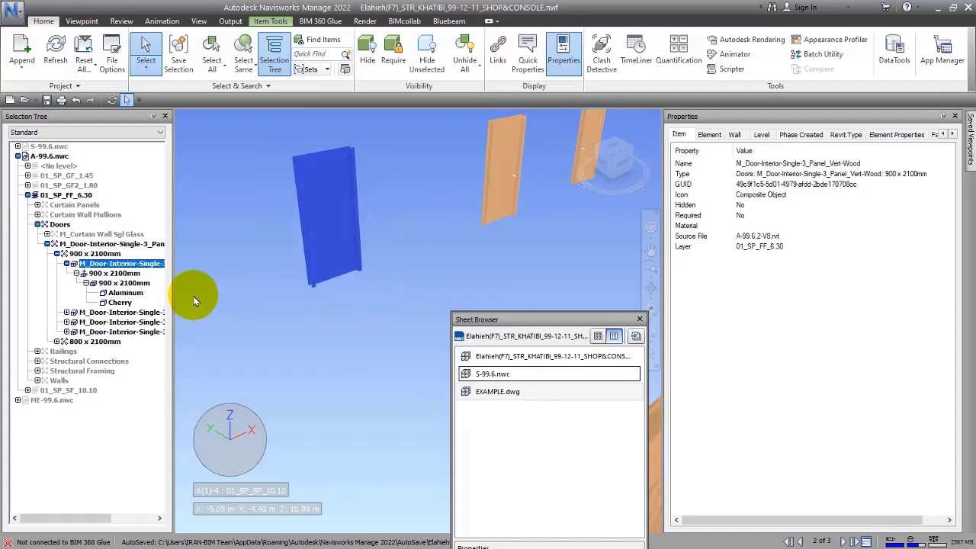
click(126, 293)
click(128, 302)
Collapse and hide the architectural model A-99.6.nwc, and unhide the mechanical model ME-99.6.nwc
click(44, 224)
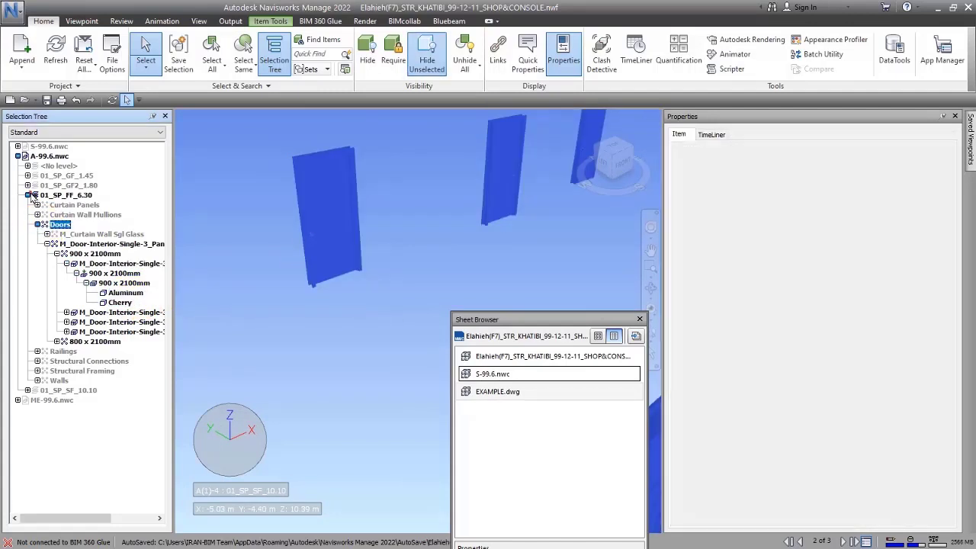
click(17, 156)
click(42, 156)
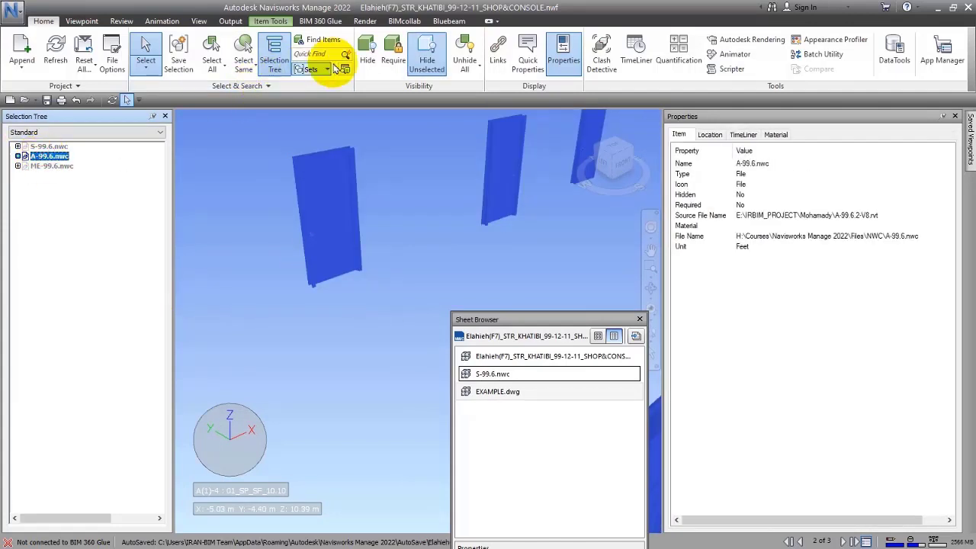
click(372, 65)
click(52, 166)
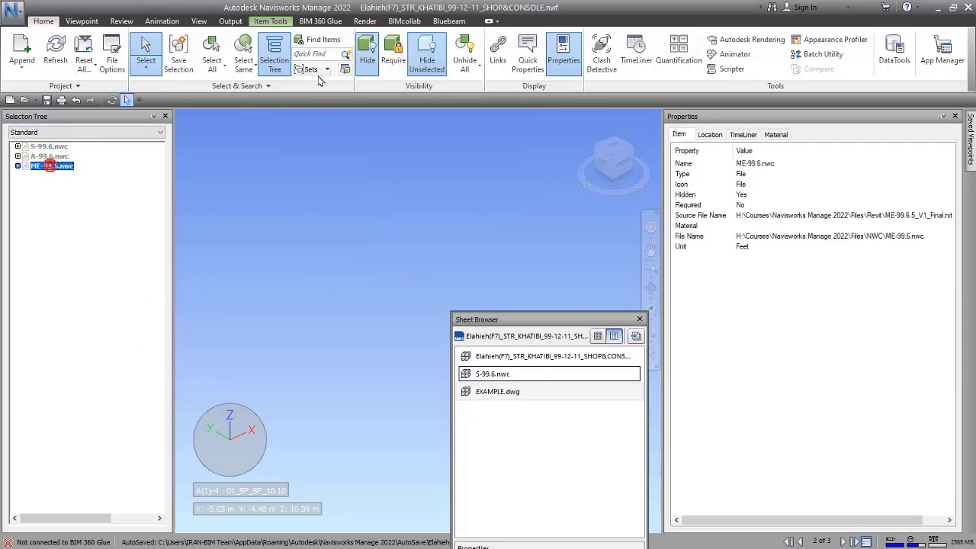
key(Escape)
mouse_move(344, 256)
middle_down()
mouse_move(348, 224)
mouse_move(376, 190)
mouse_move(370, 246)
mouse_move(464, 218)
mouse_move(381, 279)
mouse_move(368, 259)
mouse_move(327, 255)
middle_up()
Select a Tee pipe fitting on the orange piping in the mechanical model and locate it in the Selection Tree
click(248, 337)
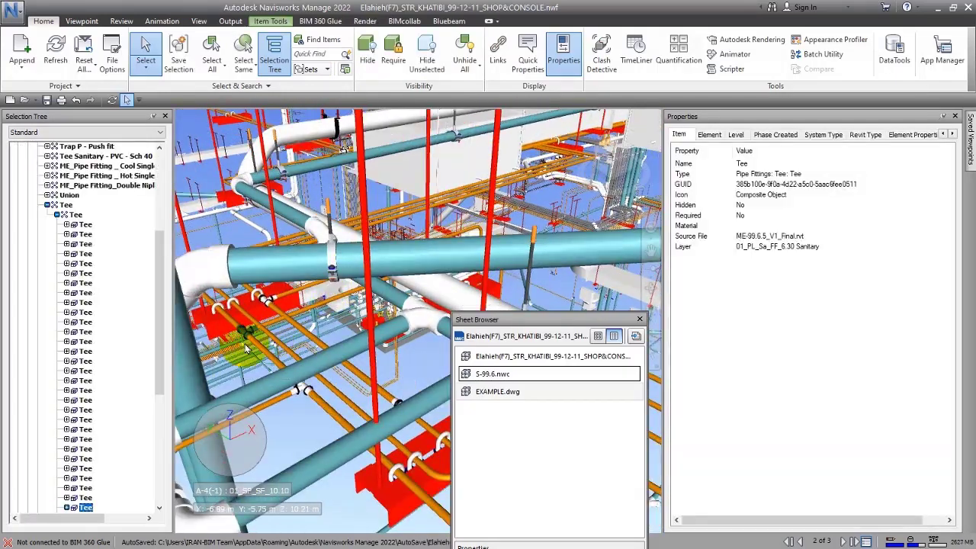
scroll(250, 341, up, 10)
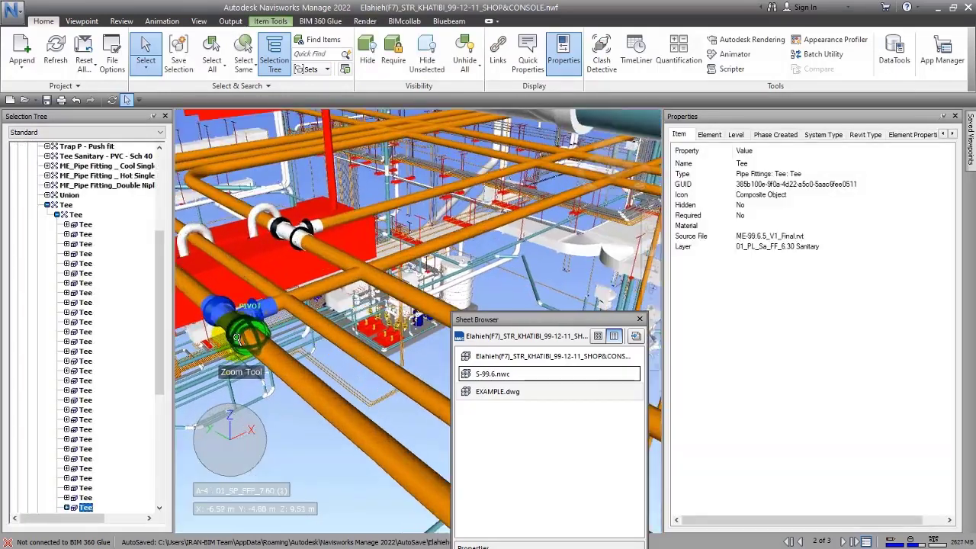
scroll(232, 355, down, 5)
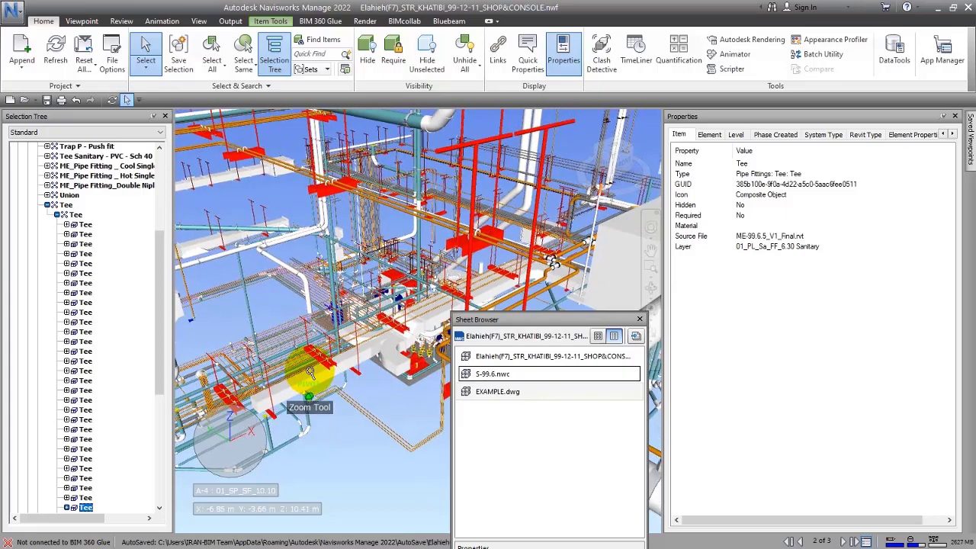
scroll(664, 182, up, 3)
click(594, 158)
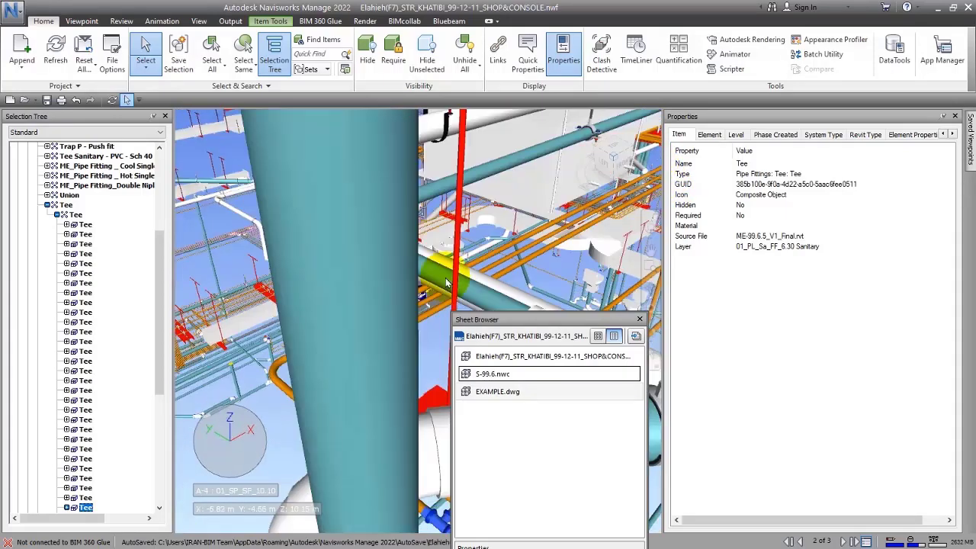
scroll(50, 358, down, 8)
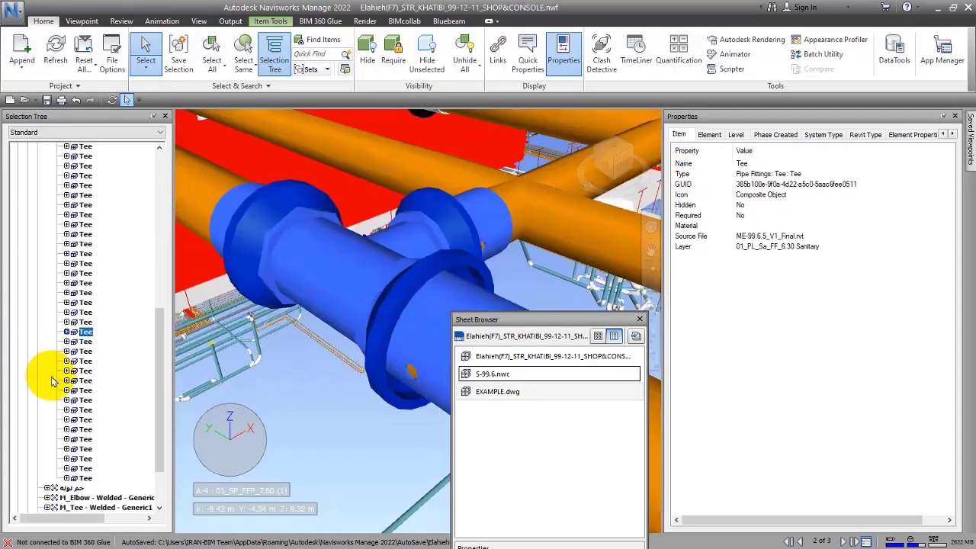
Expand the selected Tee through its insert group and composite object to its geometry, and select the item named Solid
click(66, 272)
click(77, 283)
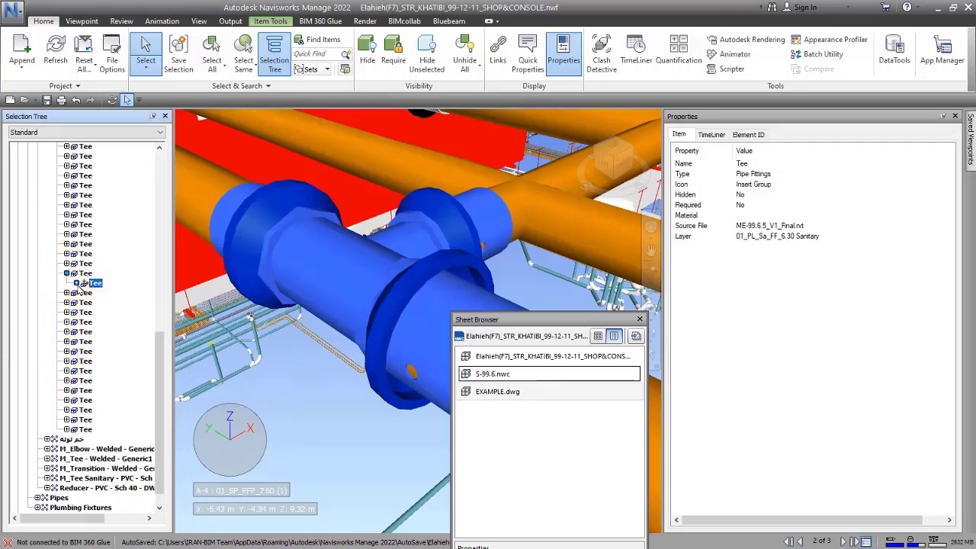
click(87, 293)
click(114, 302)
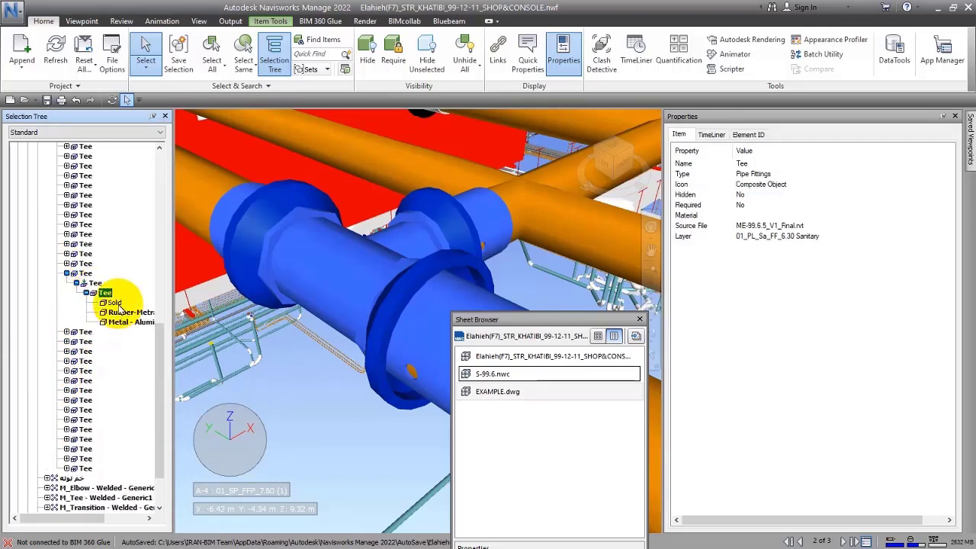
Highlight the Tee's Metal - Aluminum and Rubber-Metraflex-Black Rubber solids alternately, ending on the parent Tee composite object
ctrl+click(129, 322)
click(126, 312)
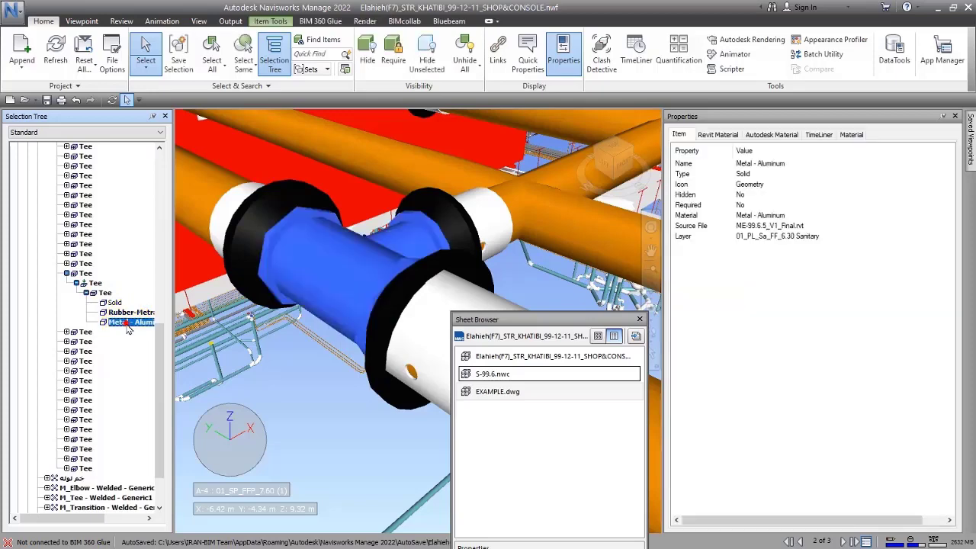
click(127, 319)
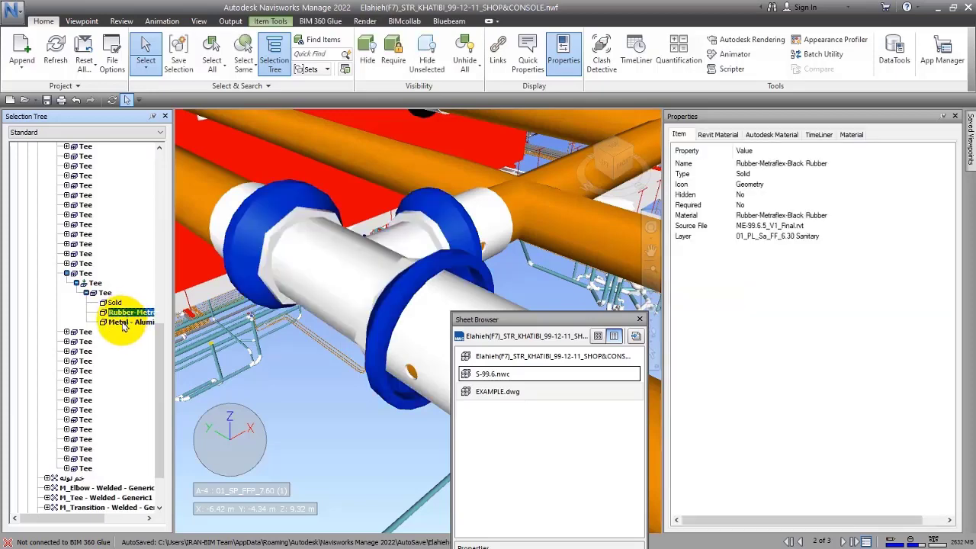
click(121, 322)
click(120, 317)
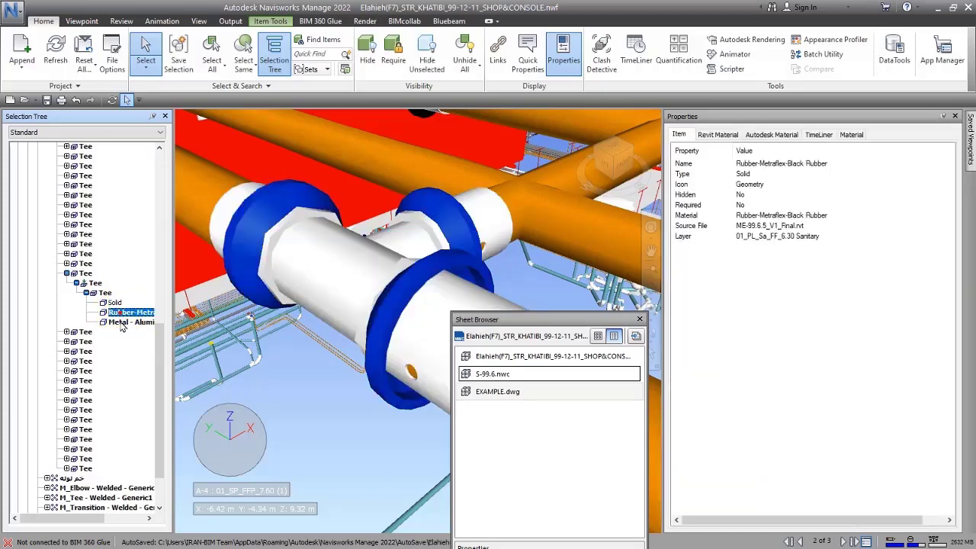
click(121, 322)
click(115, 303)
click(98, 294)
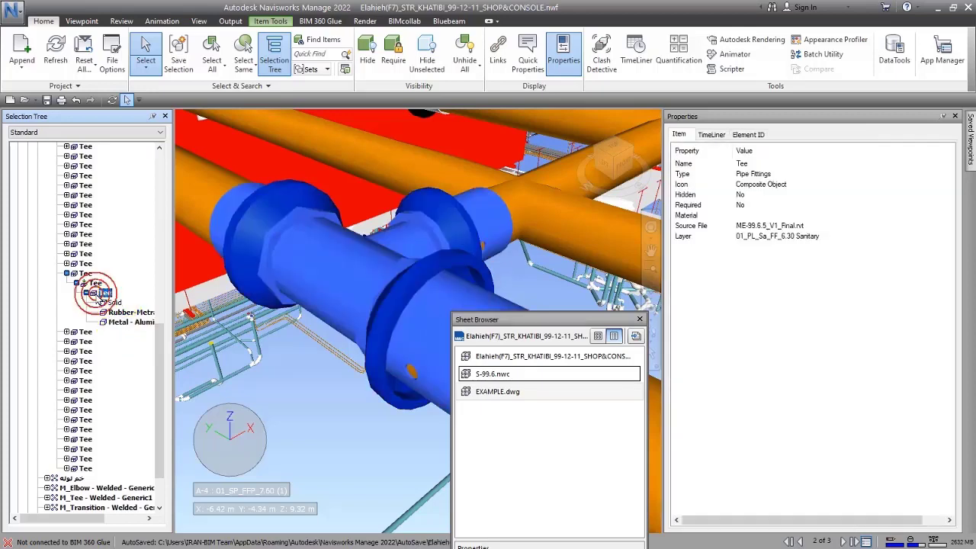
Highlight the Tee insert group, collapse the 01_PL_Sa_FF_6.30 Sanitary level and ME-99.6.nwc, and clear the selection
click(95, 284)
click(104, 293)
scroll(98, 292, down, 4)
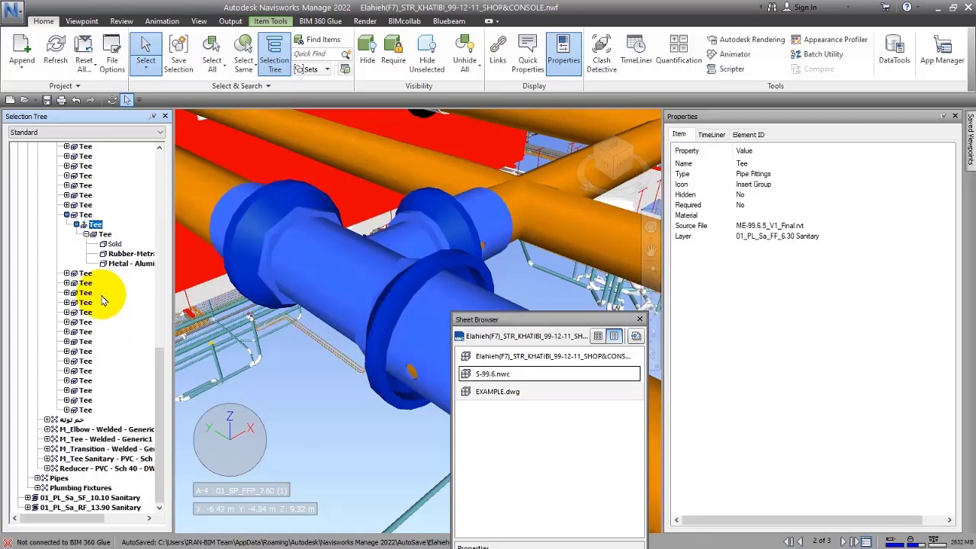
scroll(92, 259, up, 8)
scroll(126, 320, up, 10)
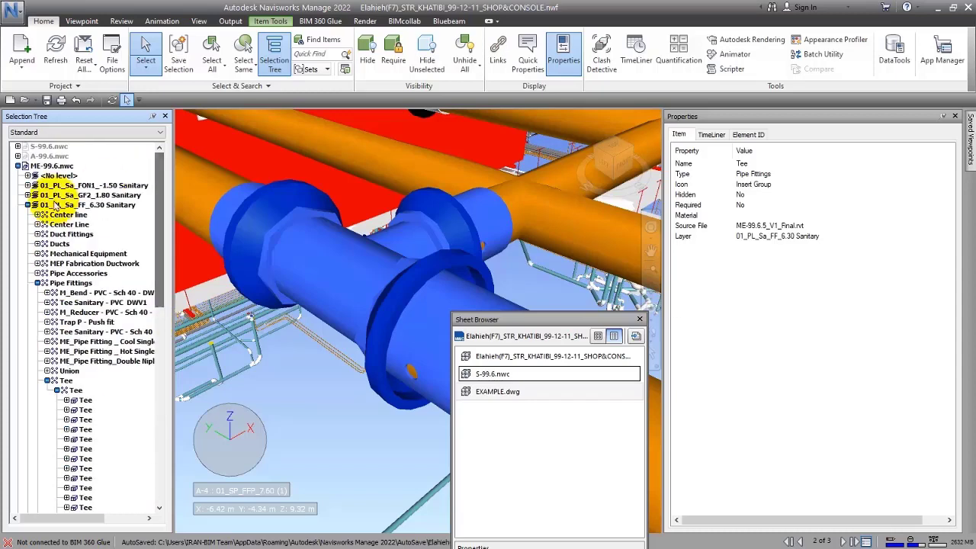
click(27, 204)
click(17, 165)
click(47, 234)
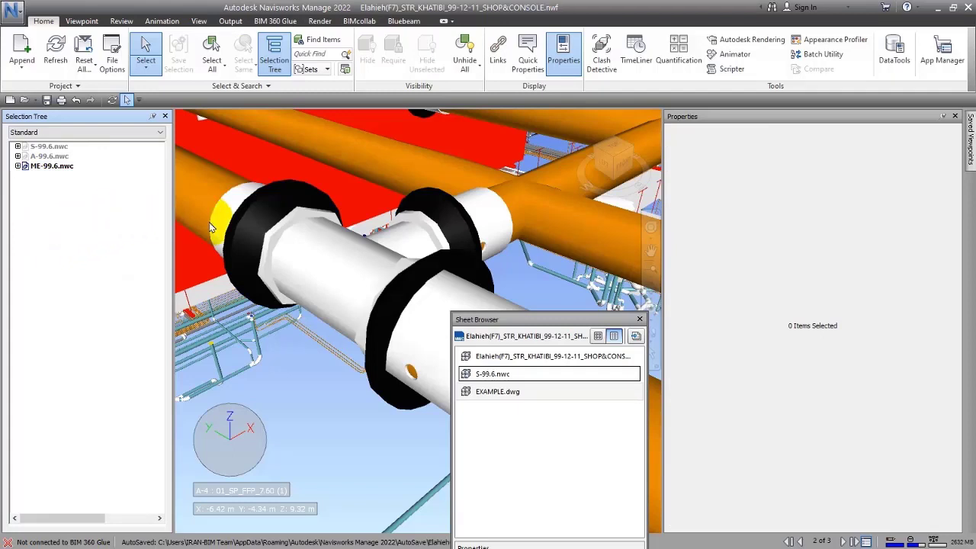
Check the list of saved sets and select the level 01_PL_Sa_FF_6.30 Sanitary in ME-99.6.nwc
scroll(280, 242, up, 2)
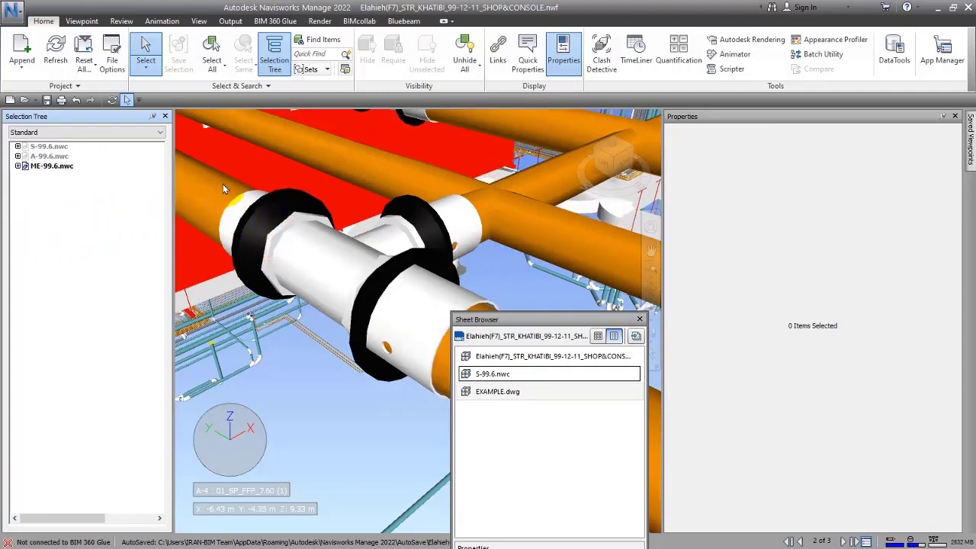
click(325, 70)
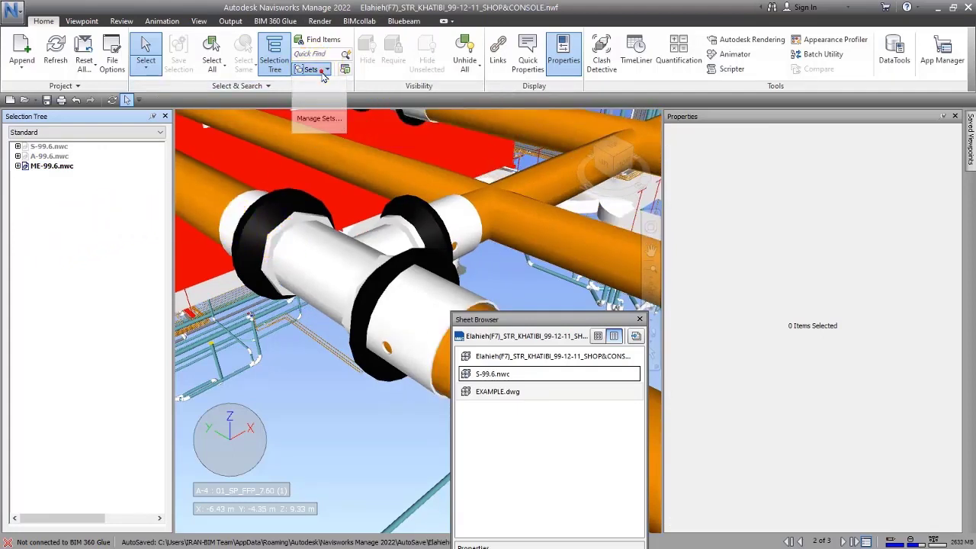
click(188, 68)
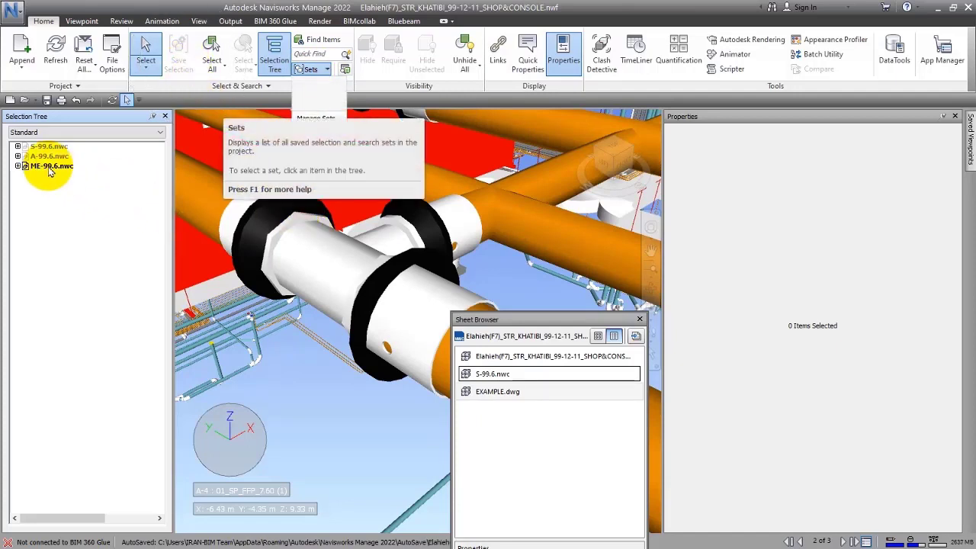
click(17, 166)
click(71, 136)
click(96, 205)
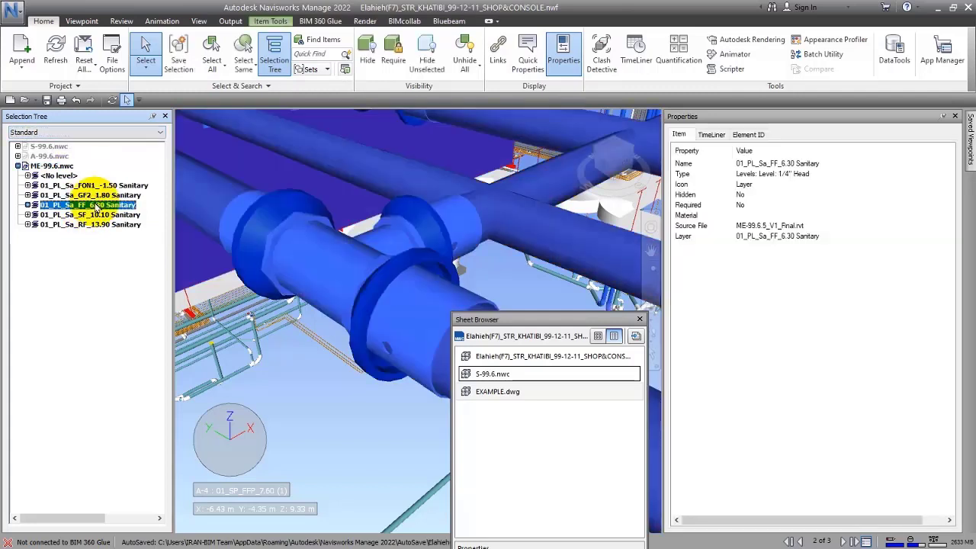
Collapse and hide the mechanical model ME-99.6.nwc and display the whole structural model S-99.6.nwc on its own
click(17, 165)
click(54, 166)
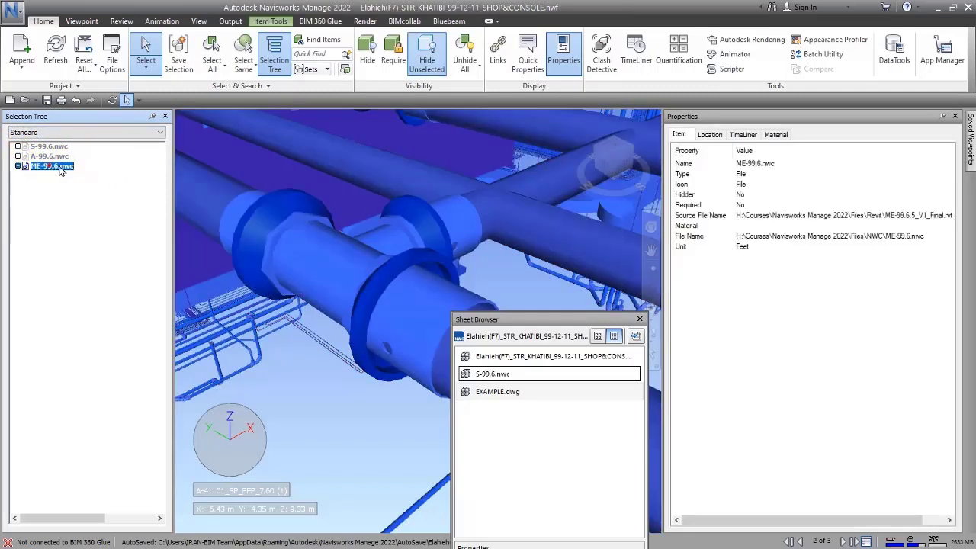
click(367, 55)
click(49, 146)
click(427, 55)
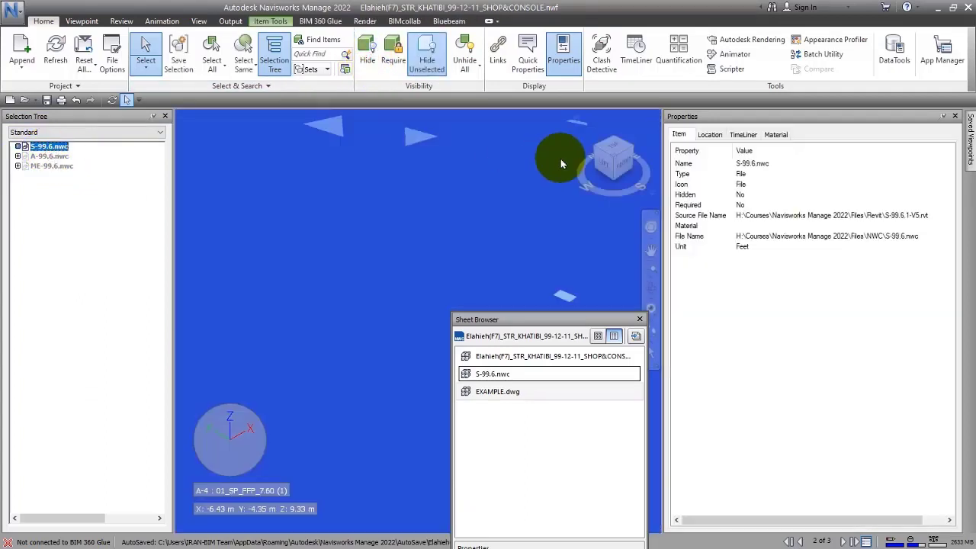
click(615, 156)
click(211, 189)
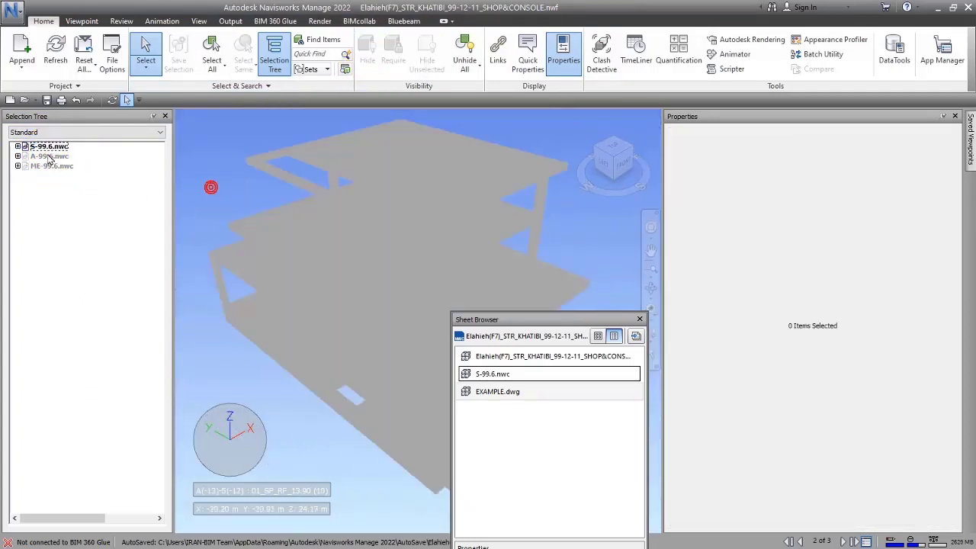
Expand S-99.6.nwc, highlight the GF2_1.80 and FFP_7.60 levels in turn, and end with level 01_SP_SF_10.10 selected
click(18, 145)
click(68, 185)
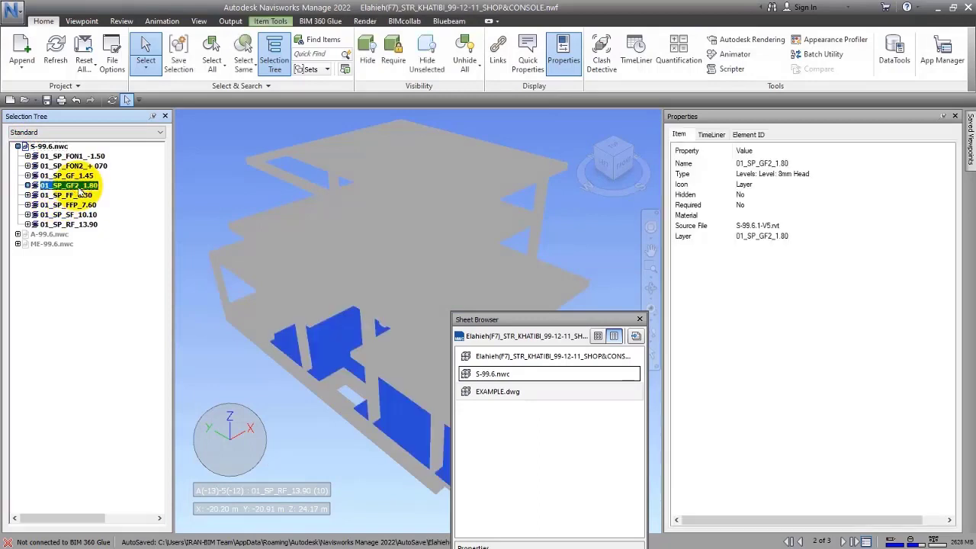
shift+middle_drag(191, 234, 244, 312)
click(67, 205)
click(67, 215)
shift+middle_drag(286, 276, 199, 229)
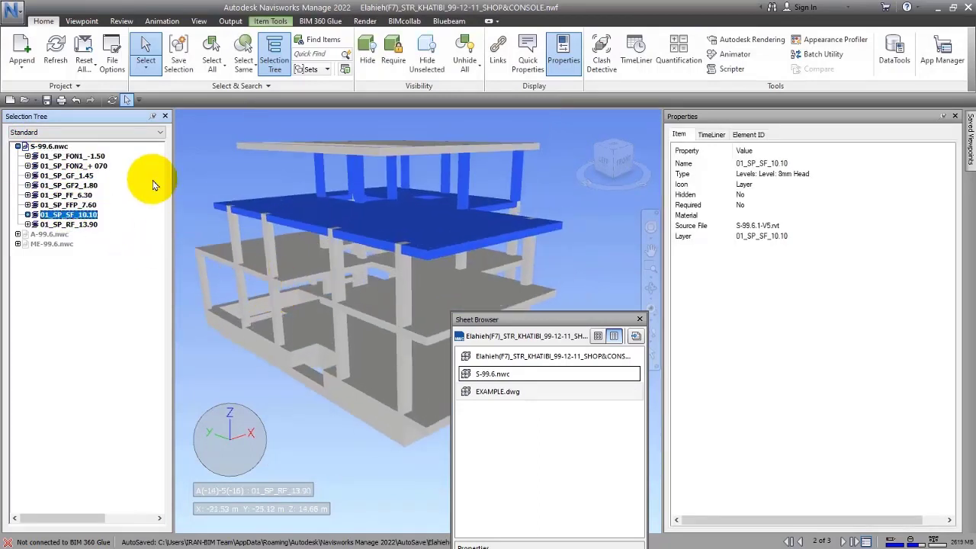
Save the selected 01_SP_SF_10.10 level as a selection set in the docked Sets window and test recalling it
click(183, 52)
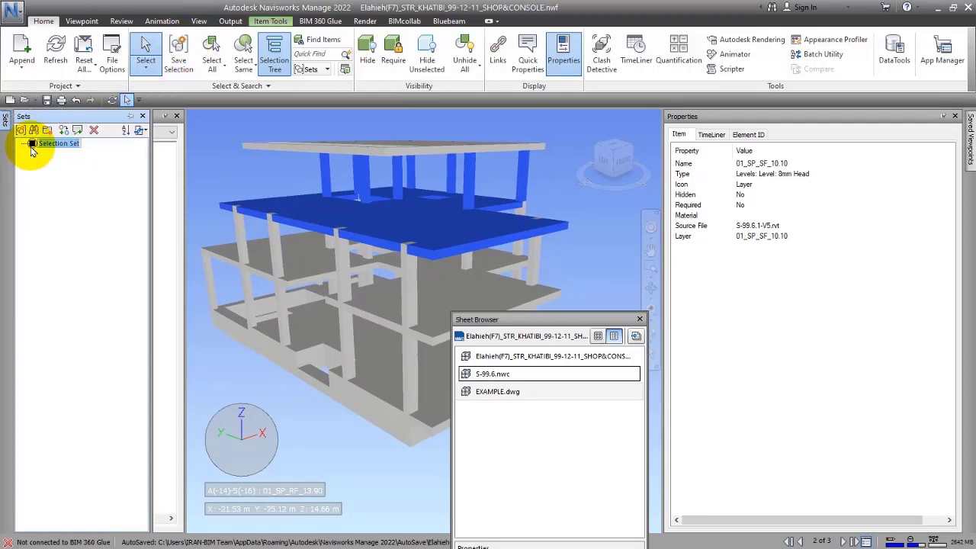
click(129, 116)
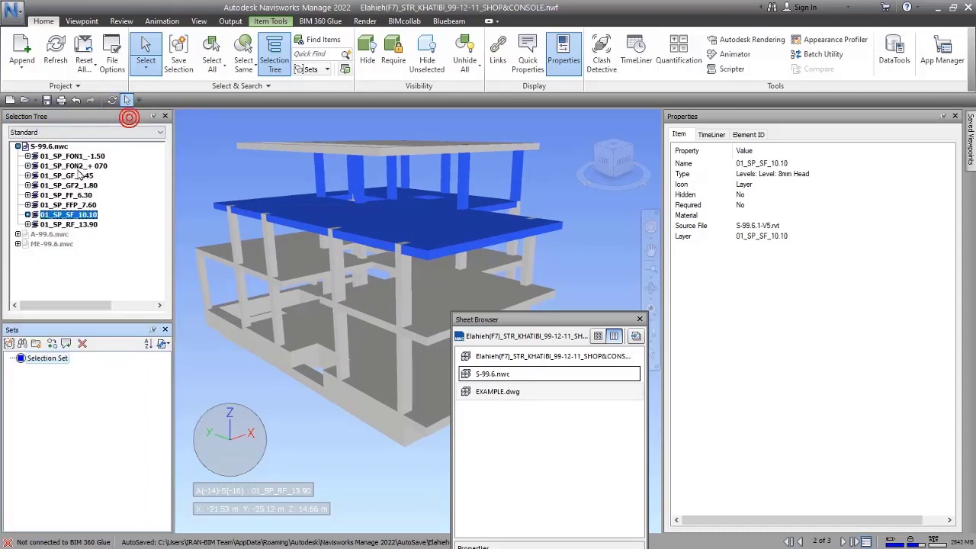
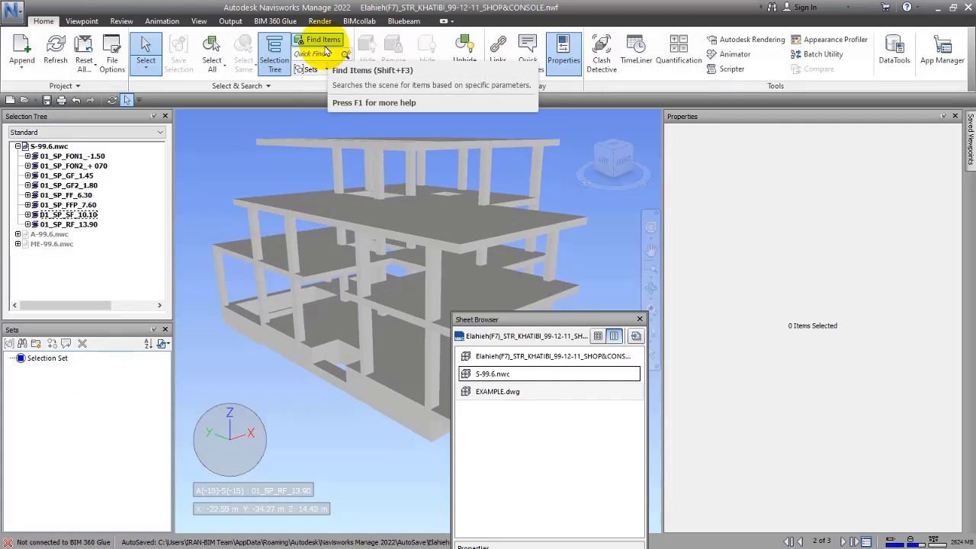
click(255, 232)
click(44, 361)
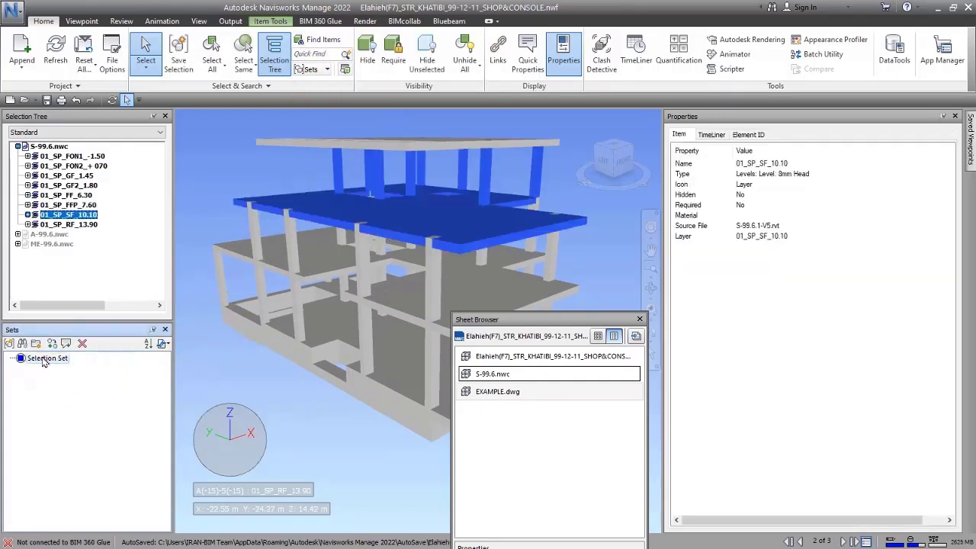
click(114, 369)
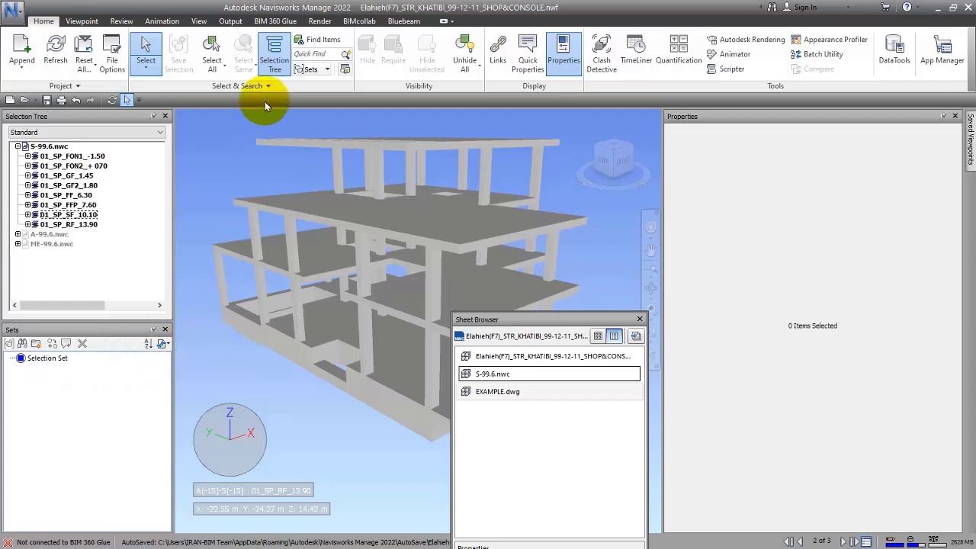
Open Find Items, choose S-99.6.nwc as the search scope, and keep the window docked open
click(315, 39)
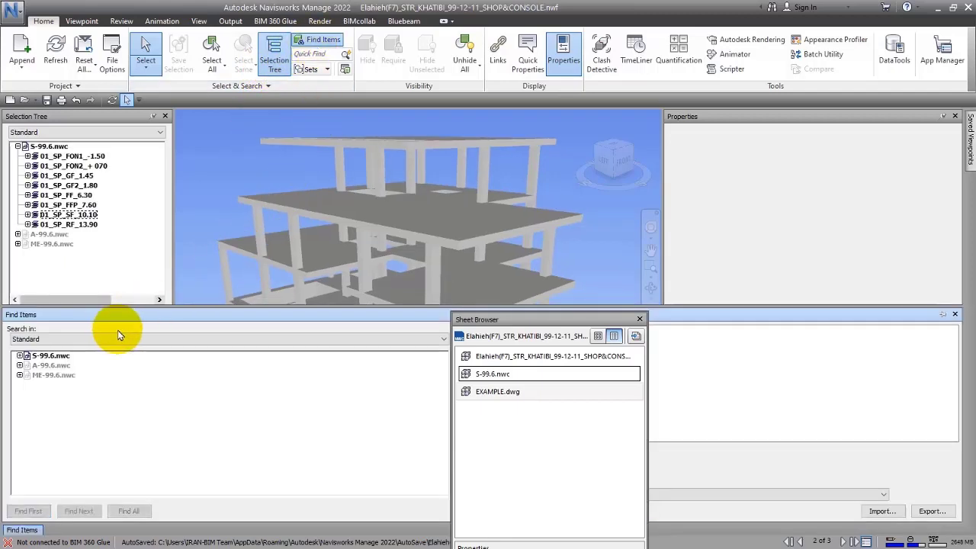
click(55, 355)
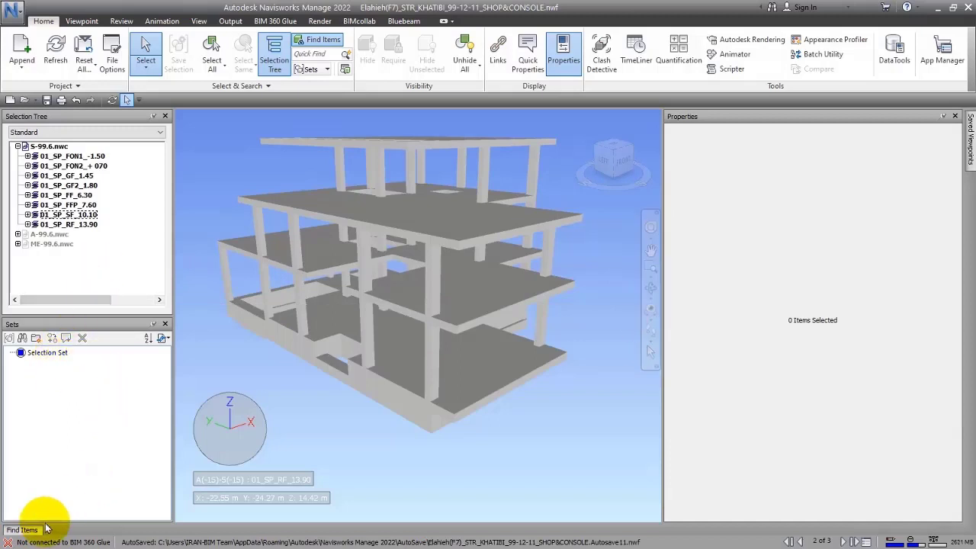
mouse_move(31, 529)
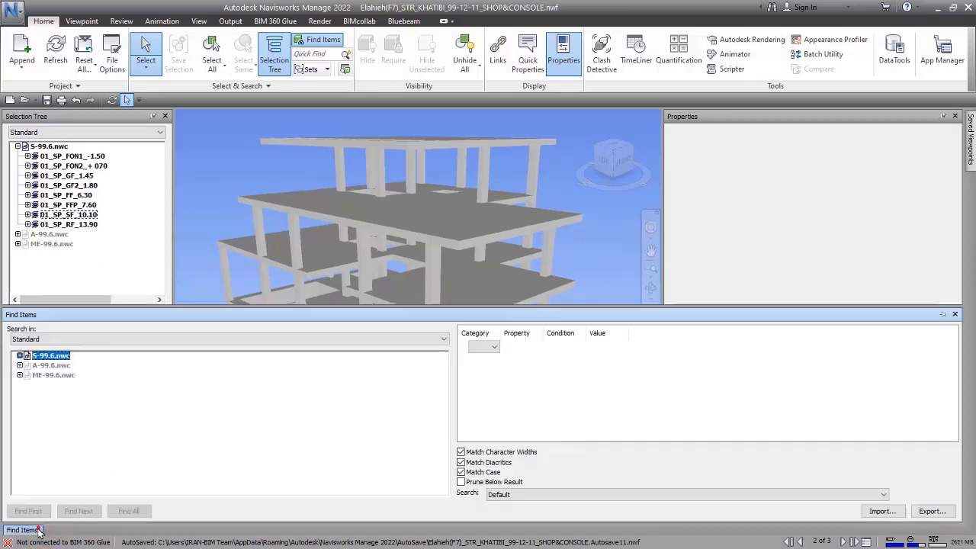
click(943, 317)
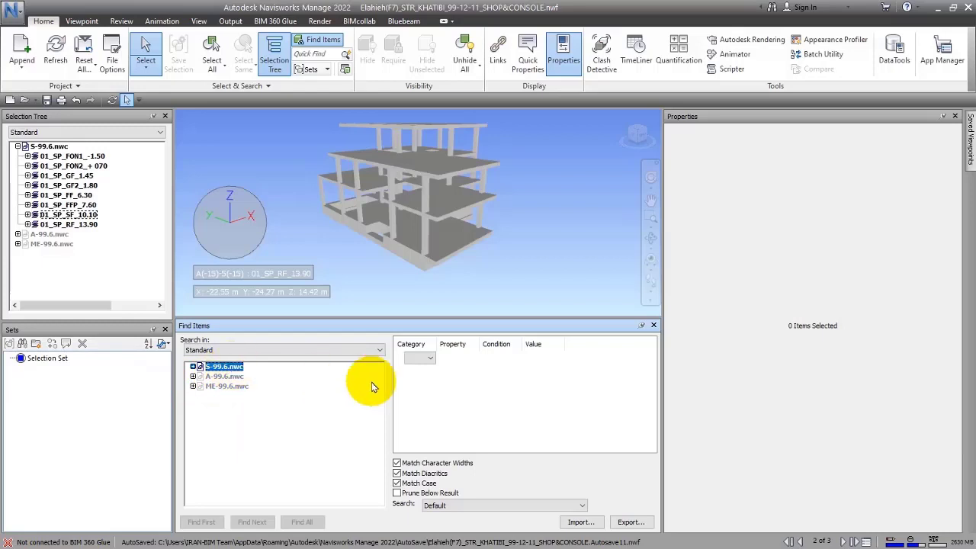
Display the Element properties of a 40 x 60 concrete column on level 01_SP_FF_6.30 and set the search category to Element
click(340, 171)
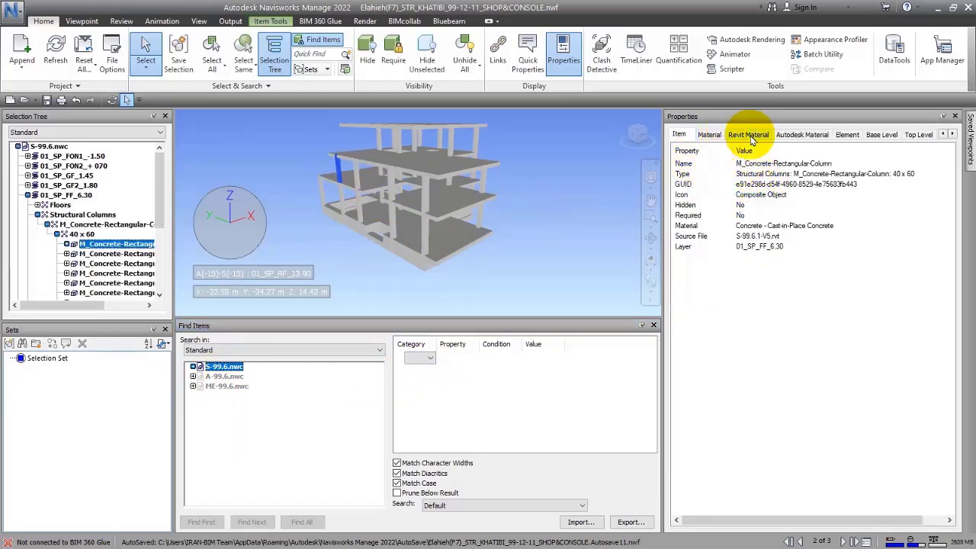
click(846, 134)
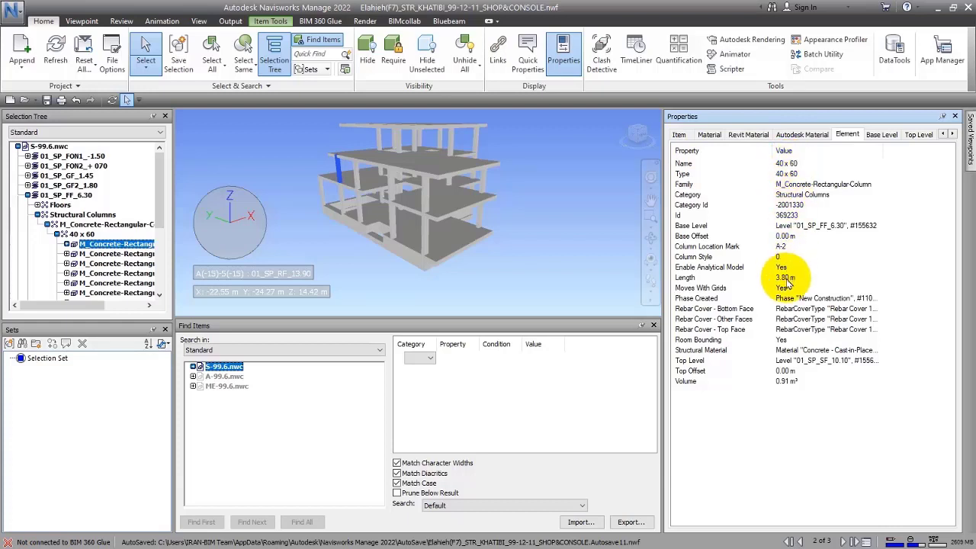
click(419, 358)
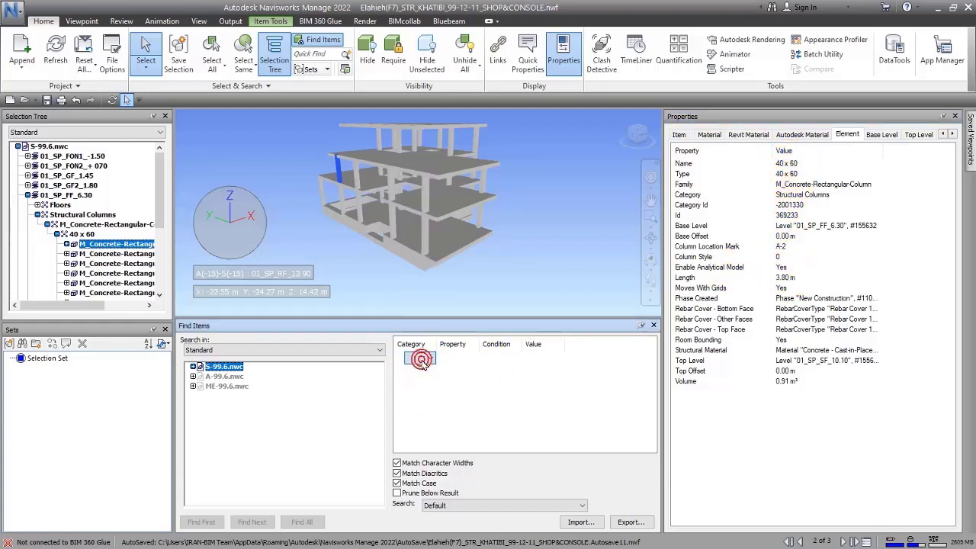
click(424, 363)
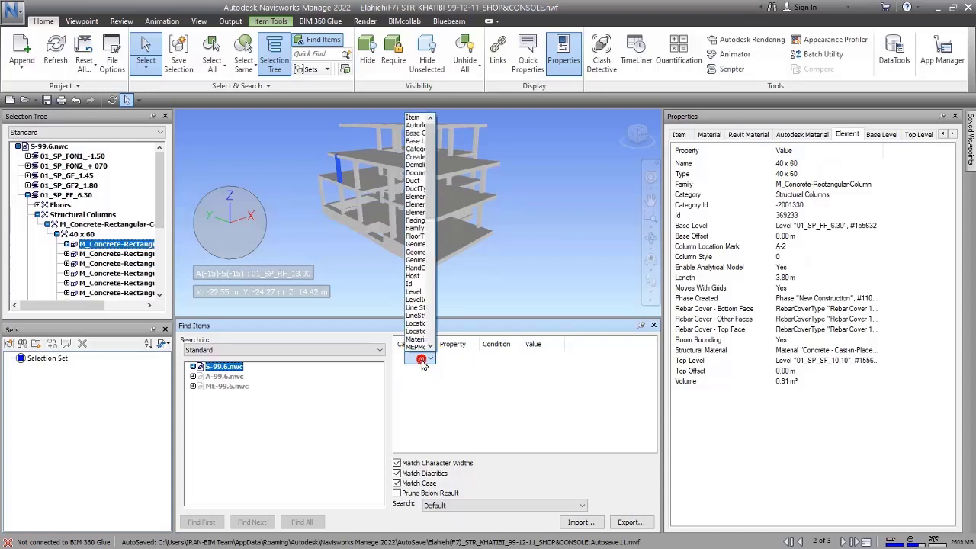
click(418, 197)
drag(439, 344, 464, 344)
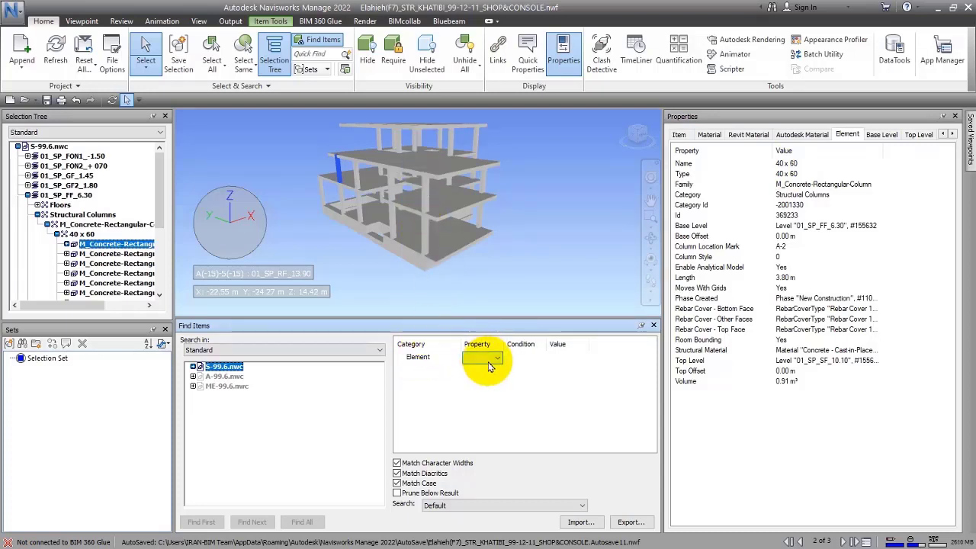
Set the search rule's property to Name and its condition to =
click(488, 359)
text(N)
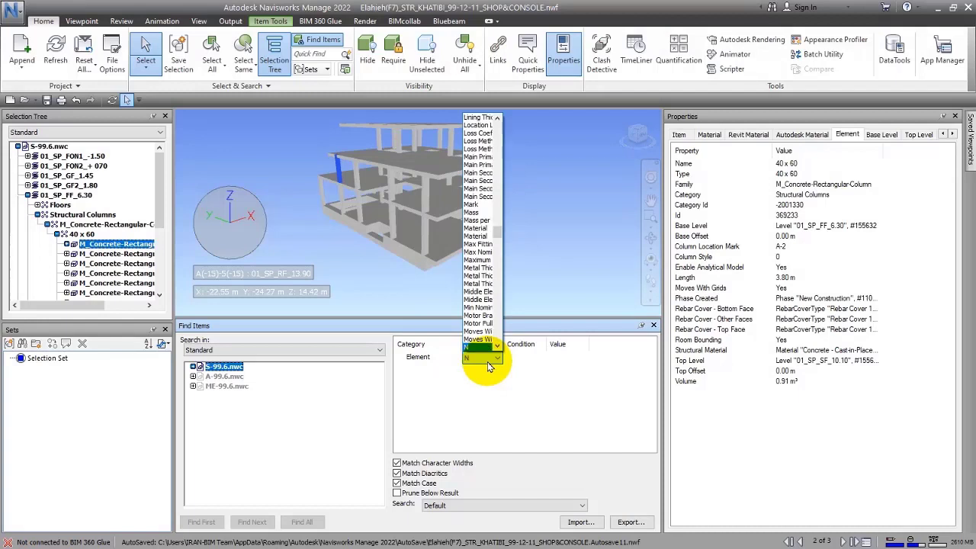
scroll(468, 327, down, 1)
click(475, 321)
click(531, 365)
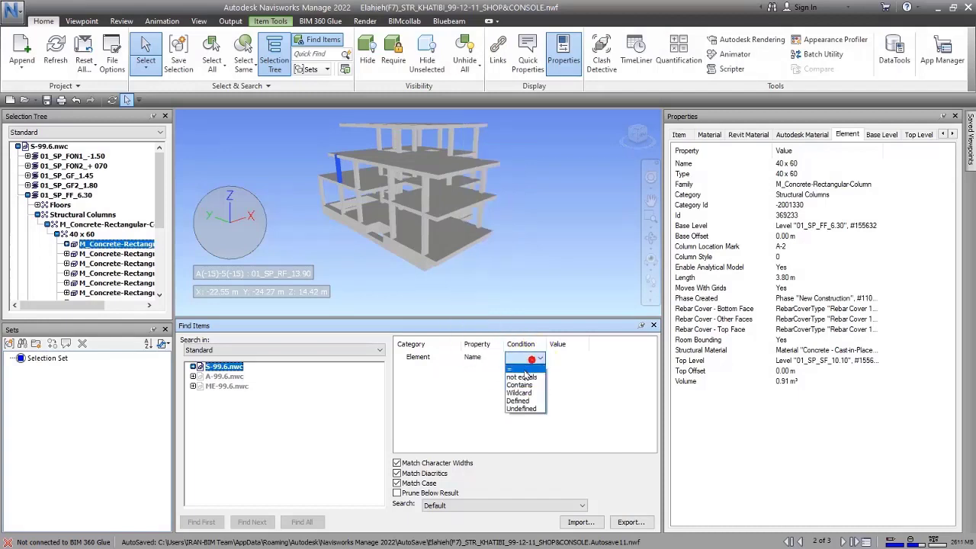
click(526, 374)
Copy the Name value 40 x 60 from the selected column's properties into the search rule's value
click(585, 365)
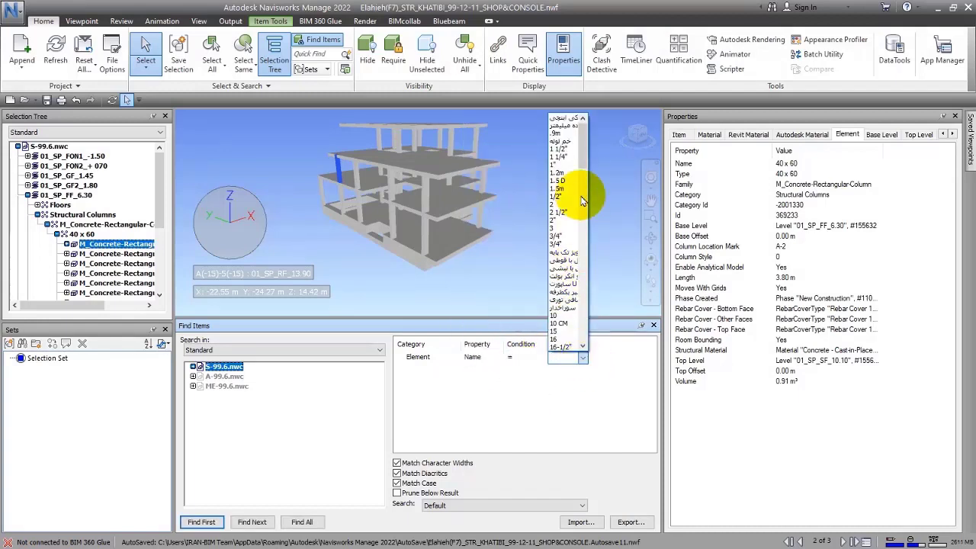
drag(583, 141, 588, 299)
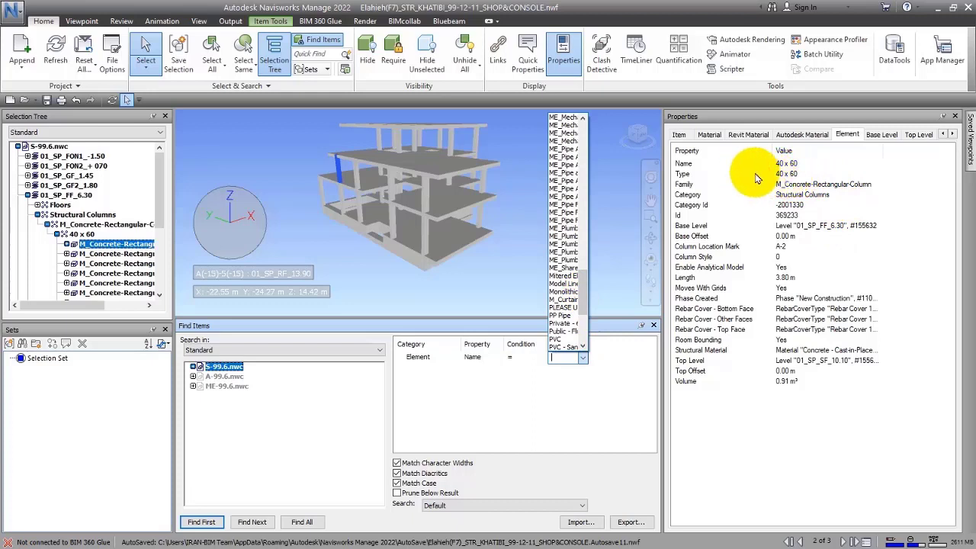
click(787, 169)
right_click(788, 170)
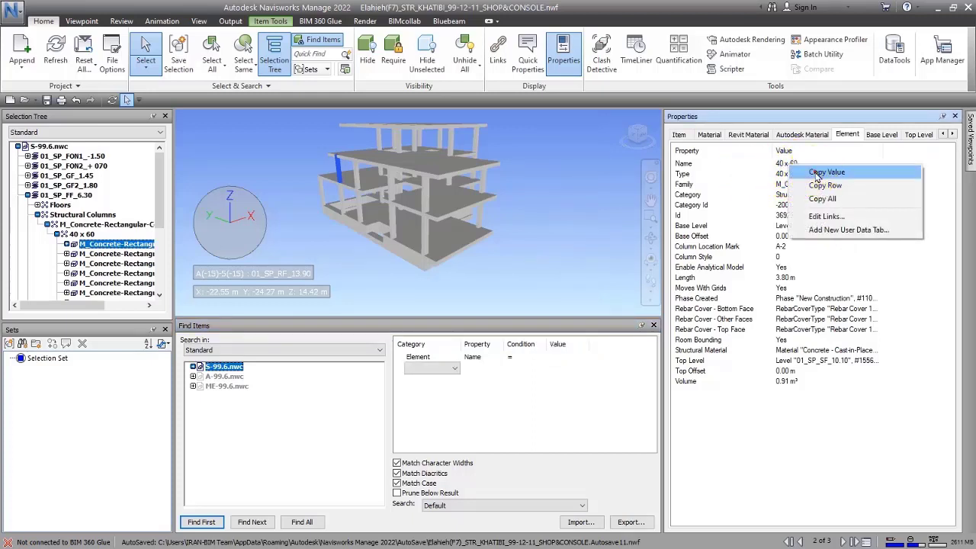
click(808, 173)
click(564, 357)
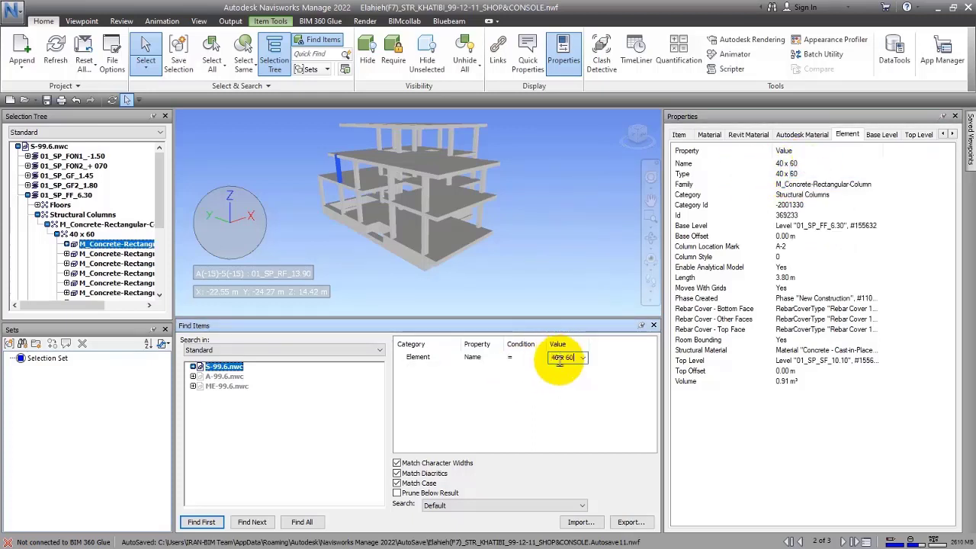
Find all items named 40 x 60 and save the search as a search set, closing Find Items
click(302, 521)
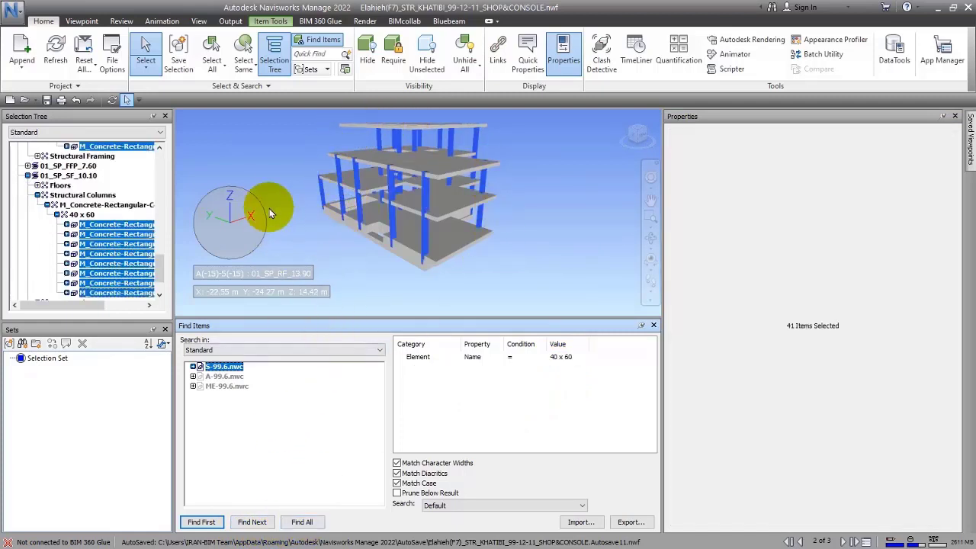
click(23, 345)
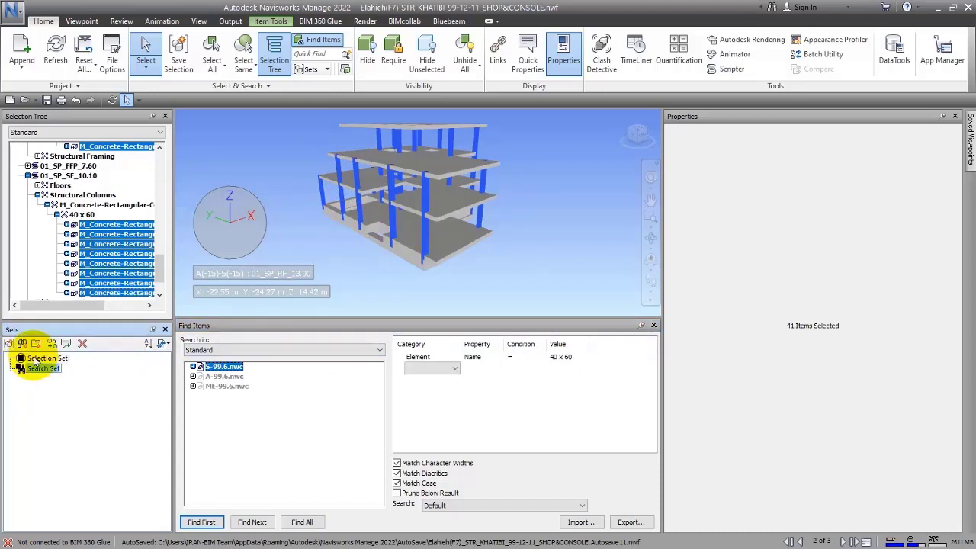
click(653, 325)
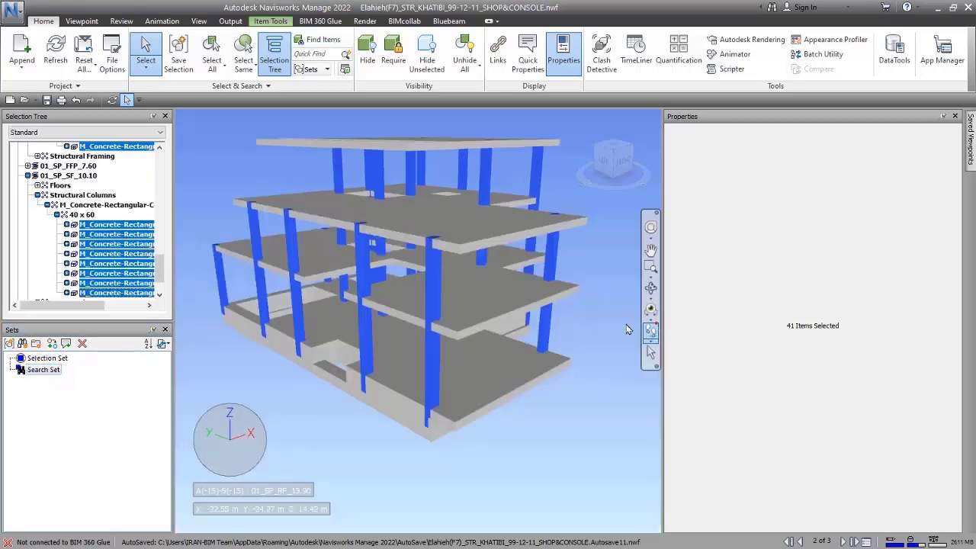
Compare the saved Selection Set and Search Set by alternately recalling each one's items in the model
click(44, 370)
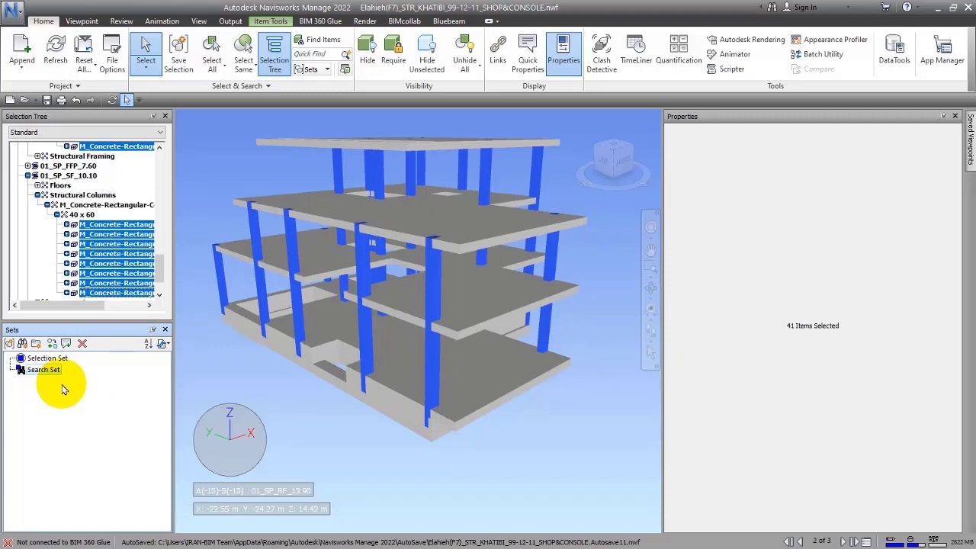
click(46, 359)
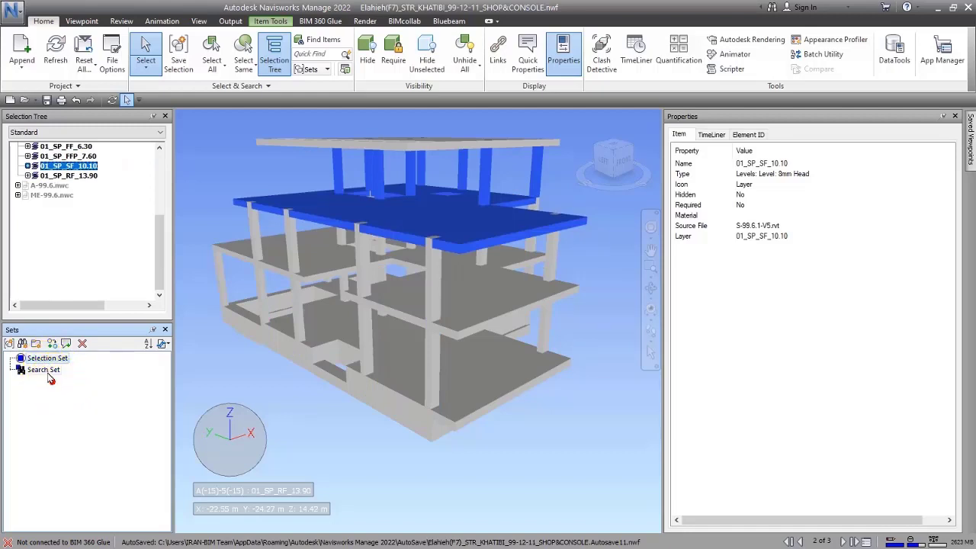
click(44, 371)
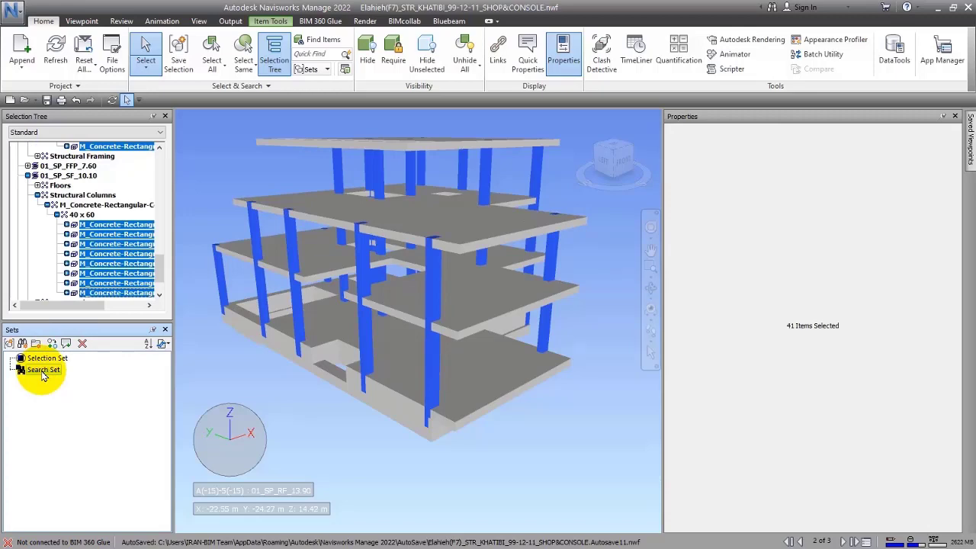
click(46, 359)
click(43, 371)
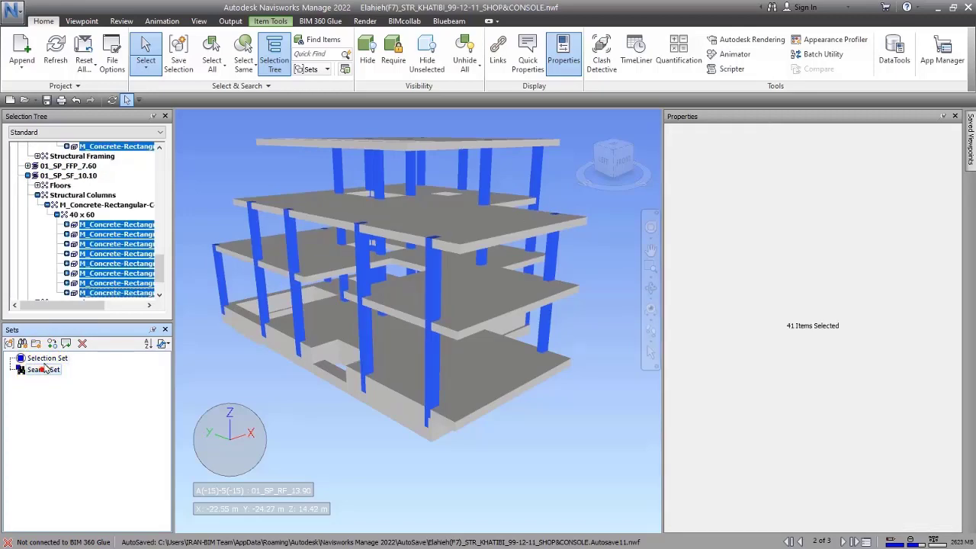
click(46, 359)
click(43, 370)
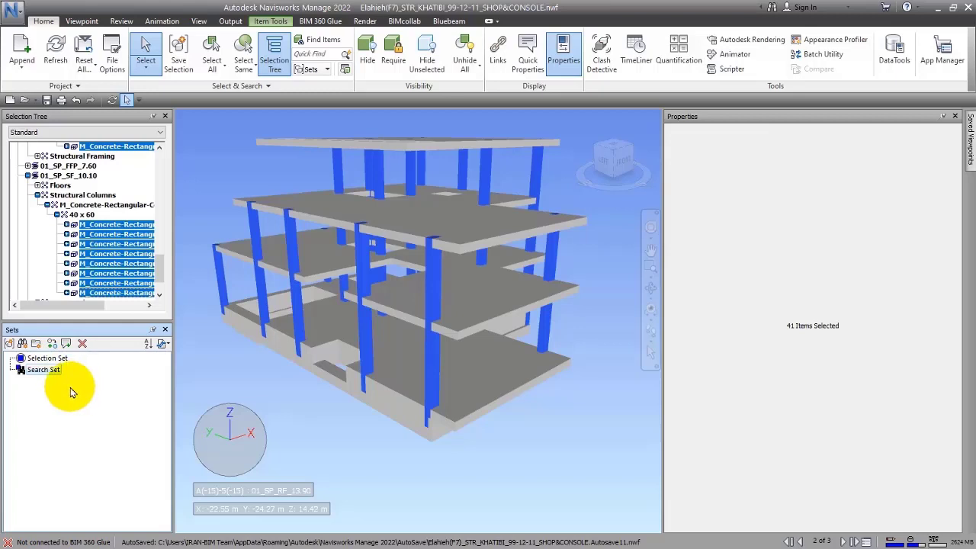
Show the import and export options for search sets without running any, and close the Sets window with the Search Set's items selected
click(162, 344)
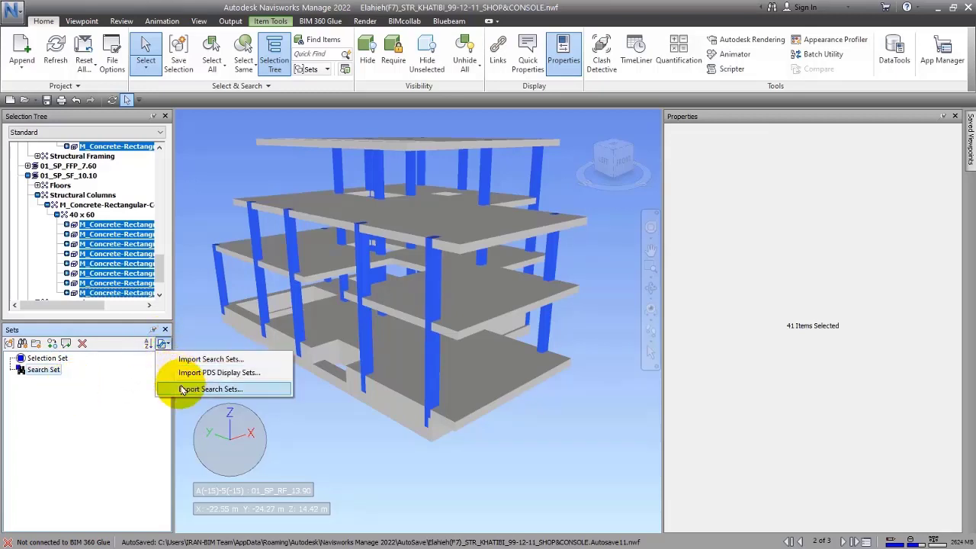
click(102, 398)
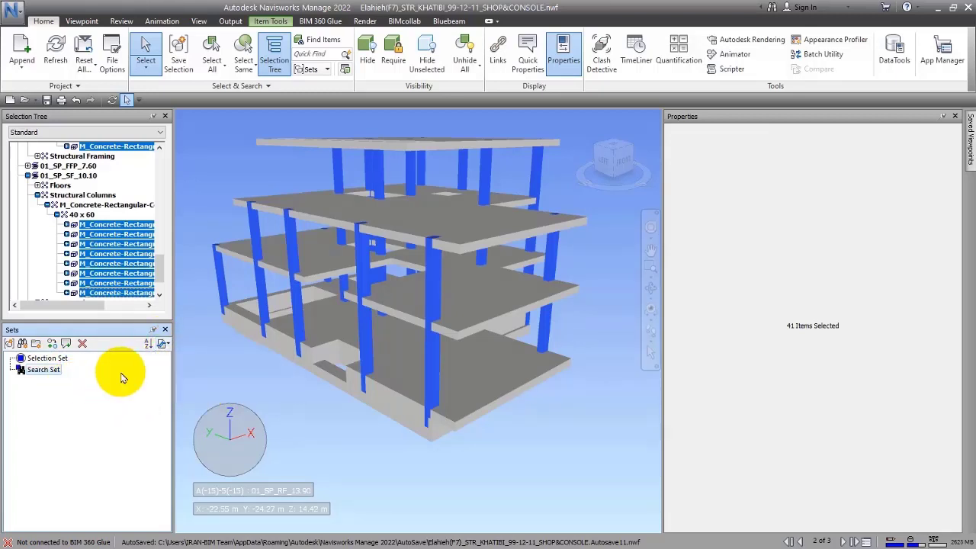
click(164, 345)
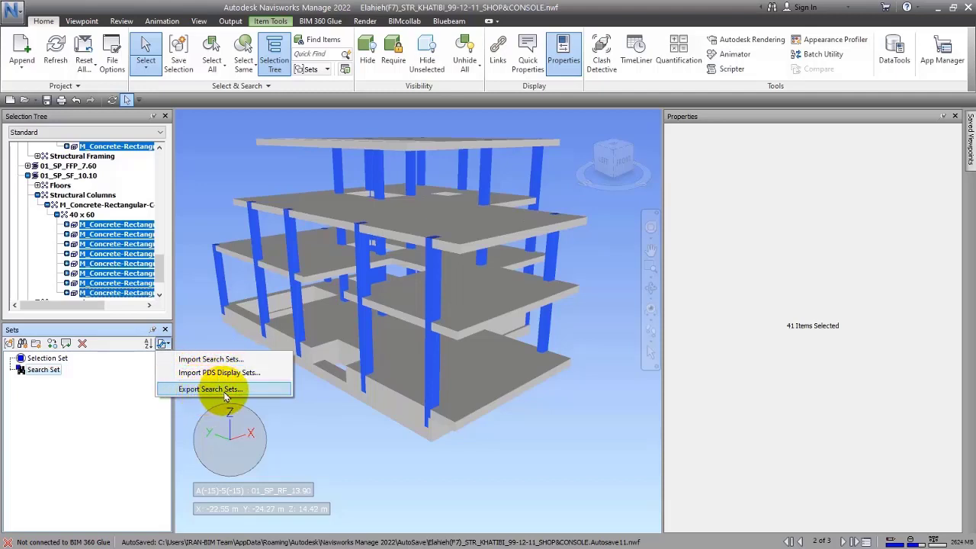
click(42, 374)
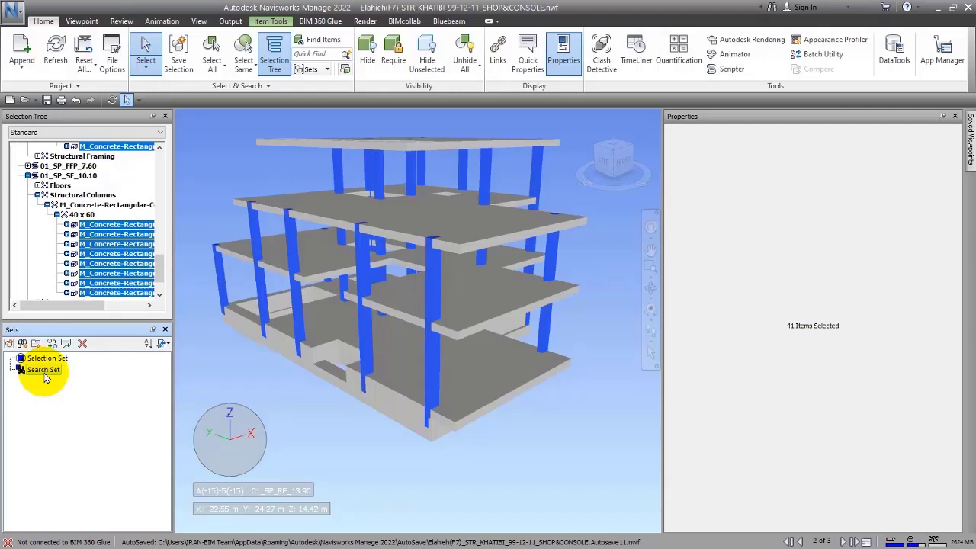
click(164, 329)
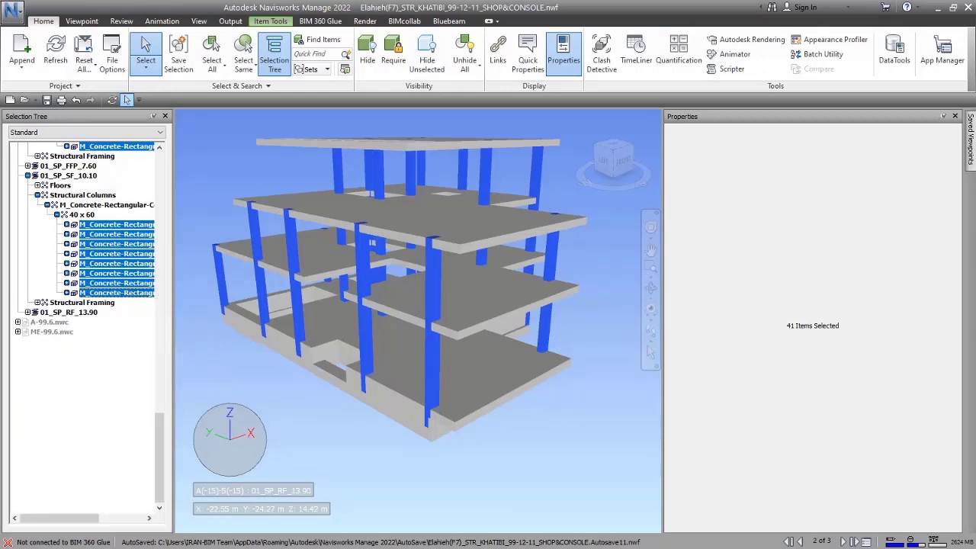